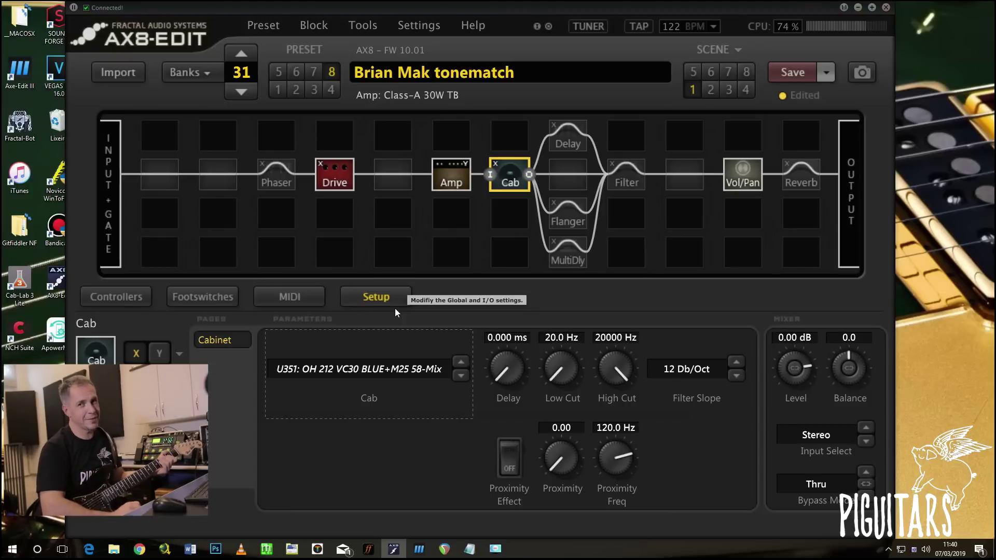
- Switch to REAPER and play the project, briefly soloing the guitarra original track to hear it alone
click(445, 549)
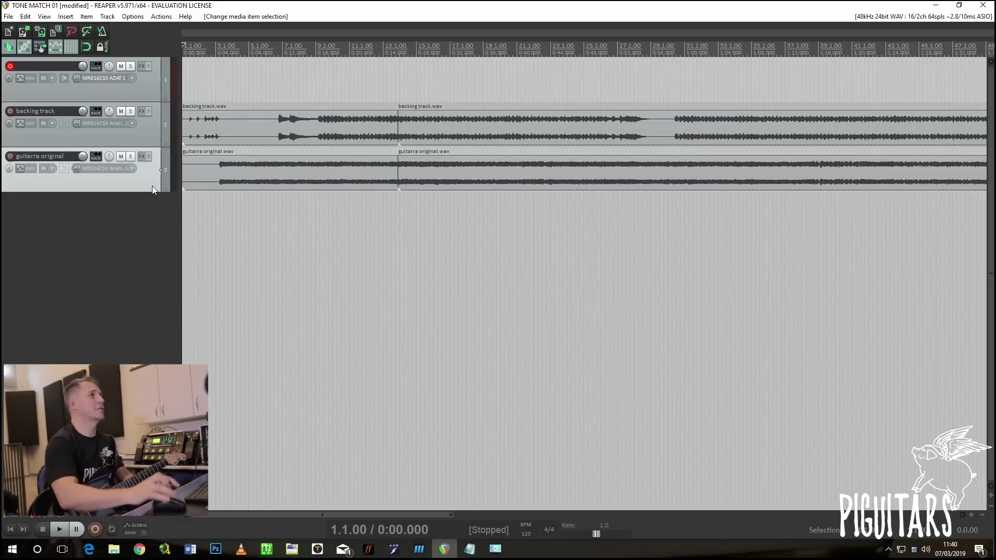
key(space)
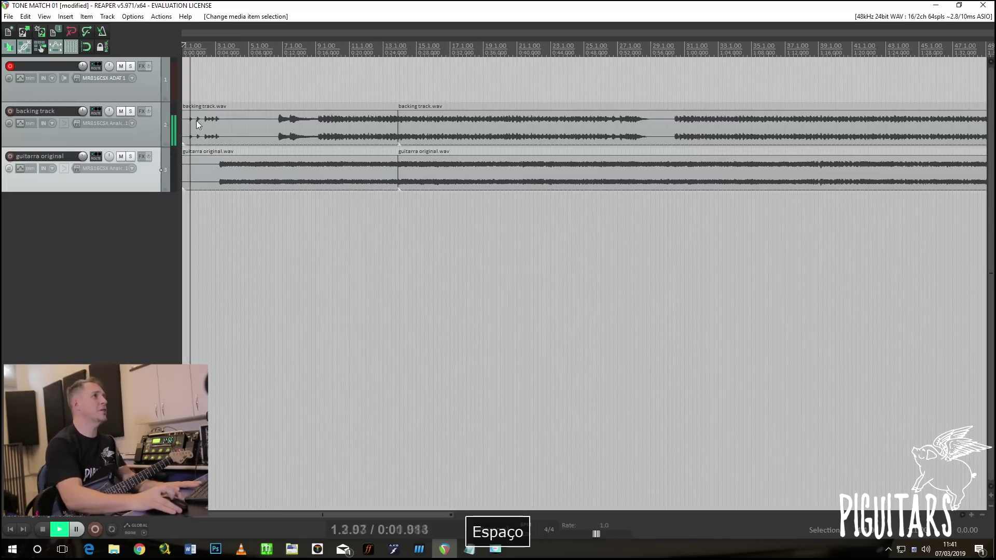
click(129, 135)
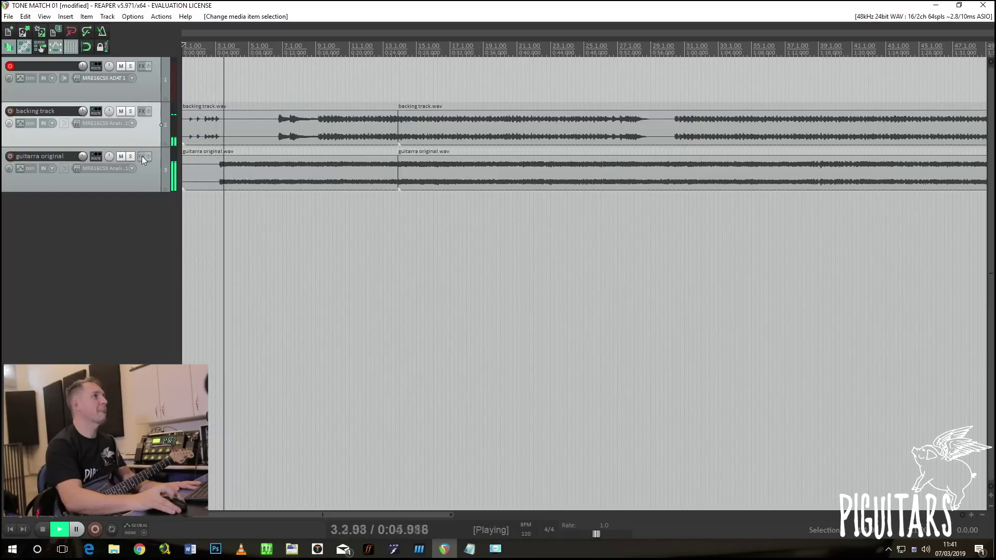
click(130, 156)
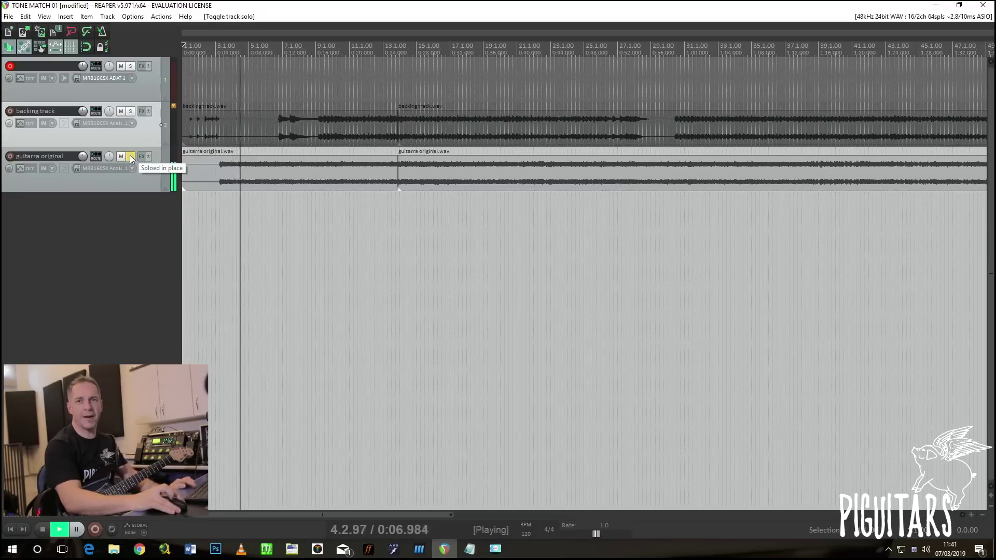
click(129, 155)
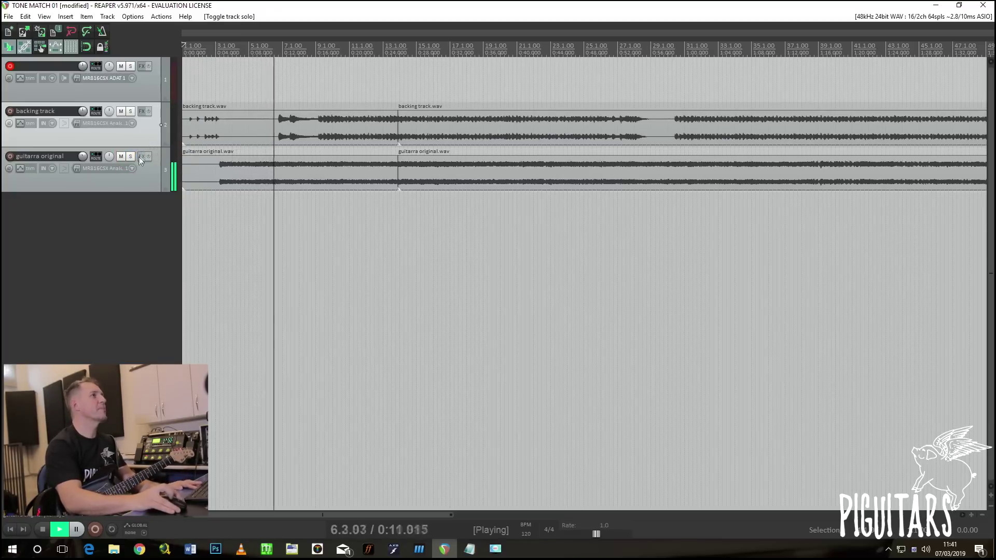
key(space)
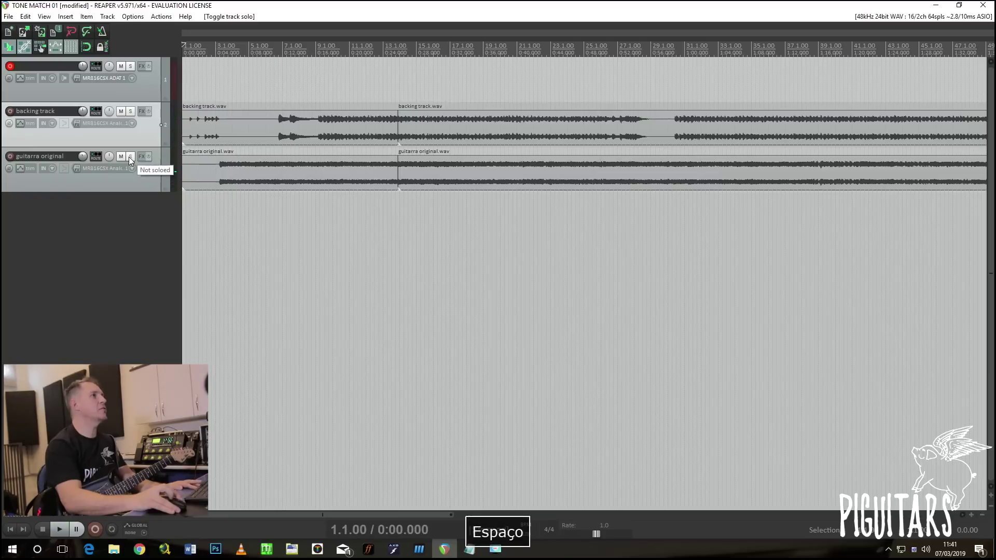
- Set the edit cursor just before the original guitar enters, check the preset in AX8-Edit, and return to REAPER
click(216, 50)
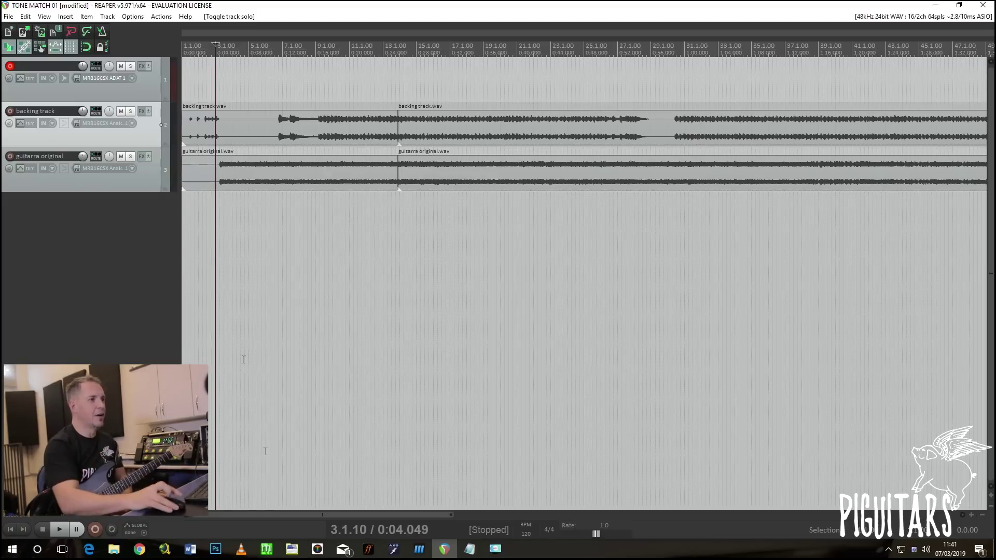
click(394, 549)
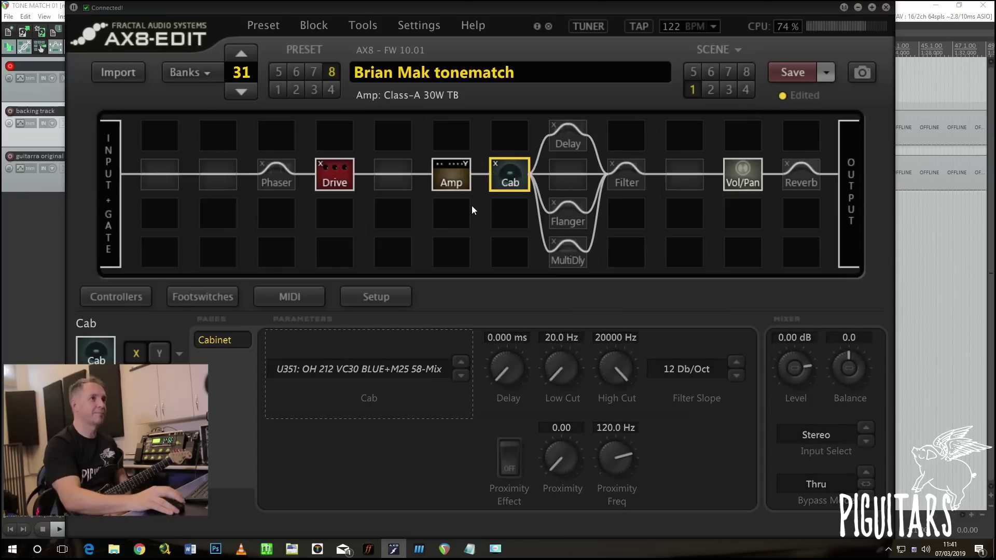
click(857, 7)
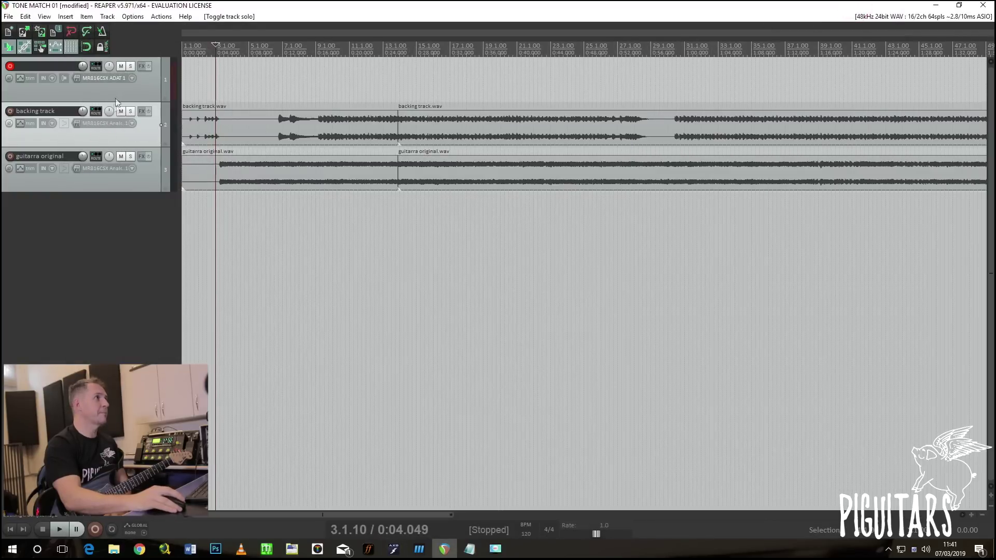
- Add the VST3 version of Pulse (Lancaster Audio) as an effect on the first track
click(136, 83)
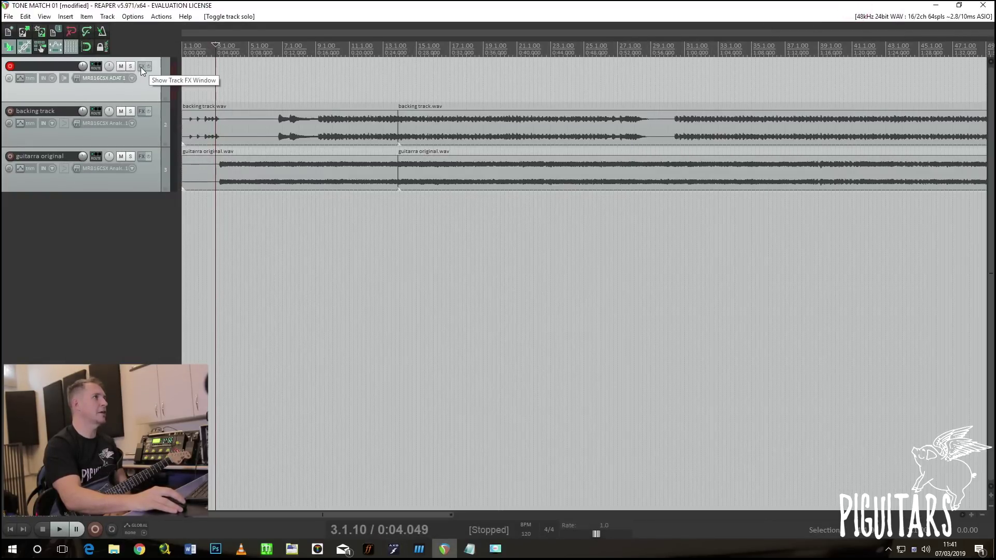
click(141, 67)
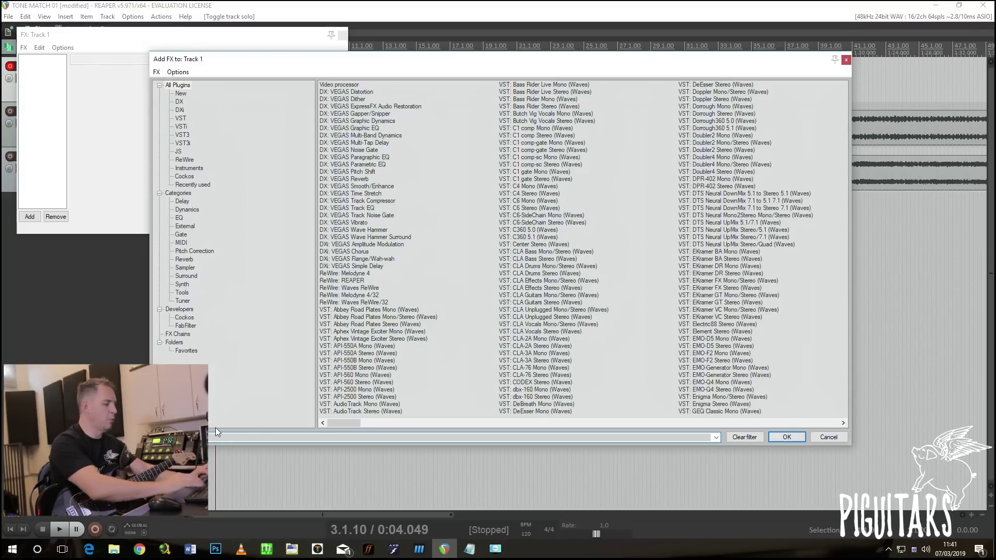
text(pulse)
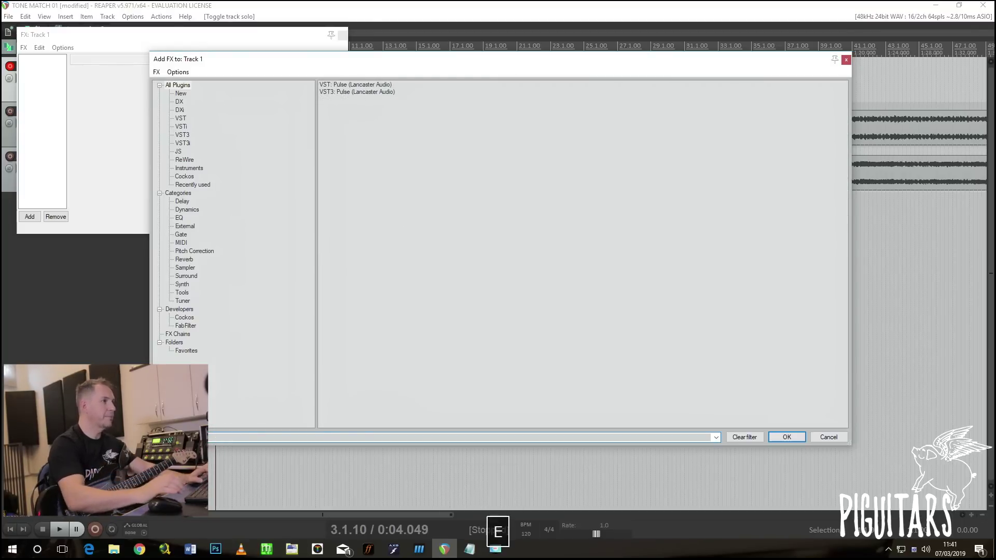
double_click(367, 92)
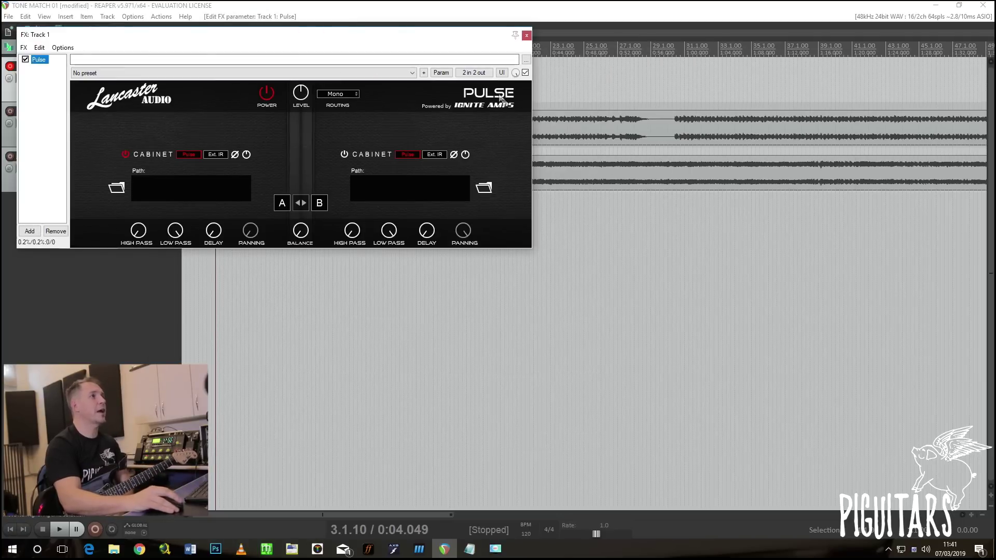
- Load the impulse response OH 212 VC30 BLUE+M25 58-Mix.wav into Pulse's first cabinet
drag(429, 36, 758, 184)
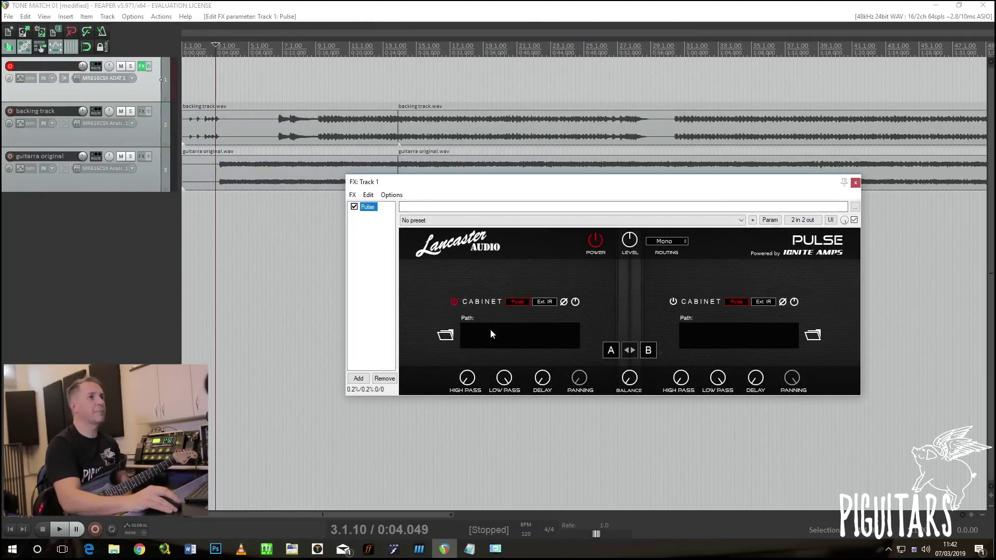
click(445, 334)
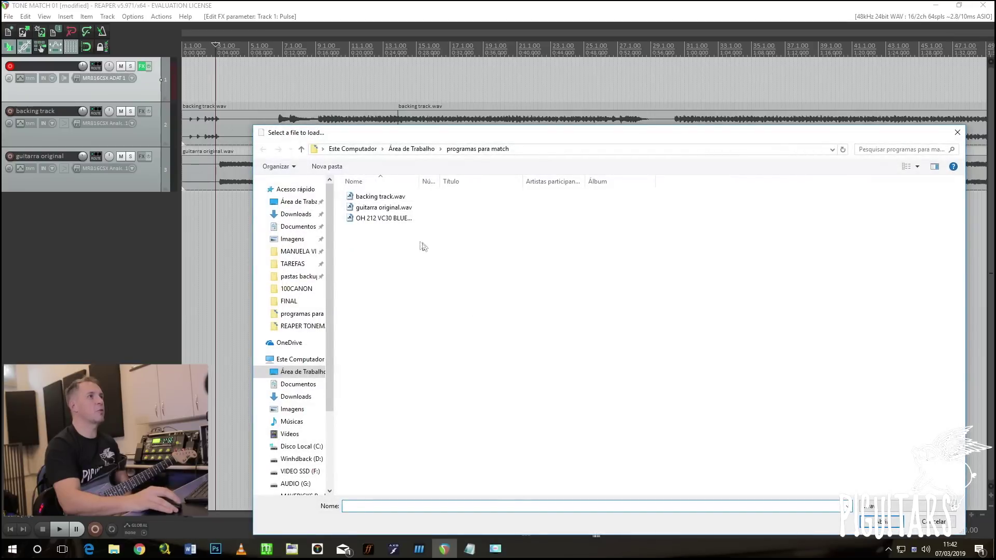
click(385, 219)
double_click(385, 219)
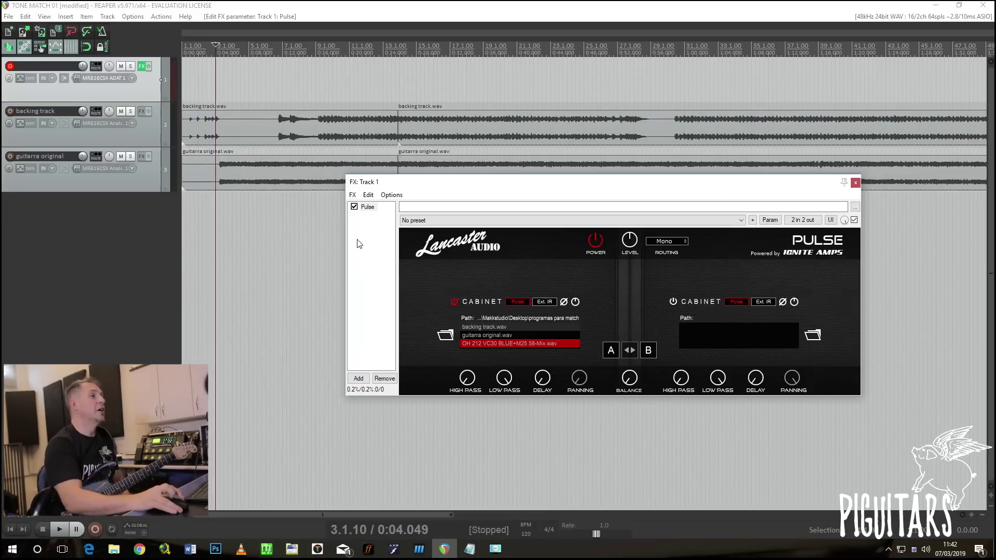
- Record a guitar take on the armed first track from near the project start and save the recorded file
click(187, 49)
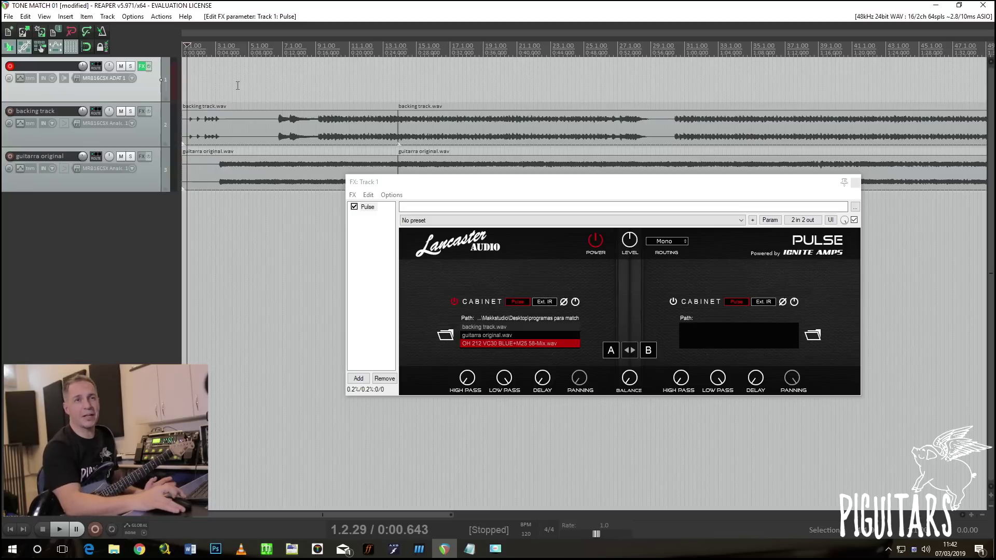
click(129, 179)
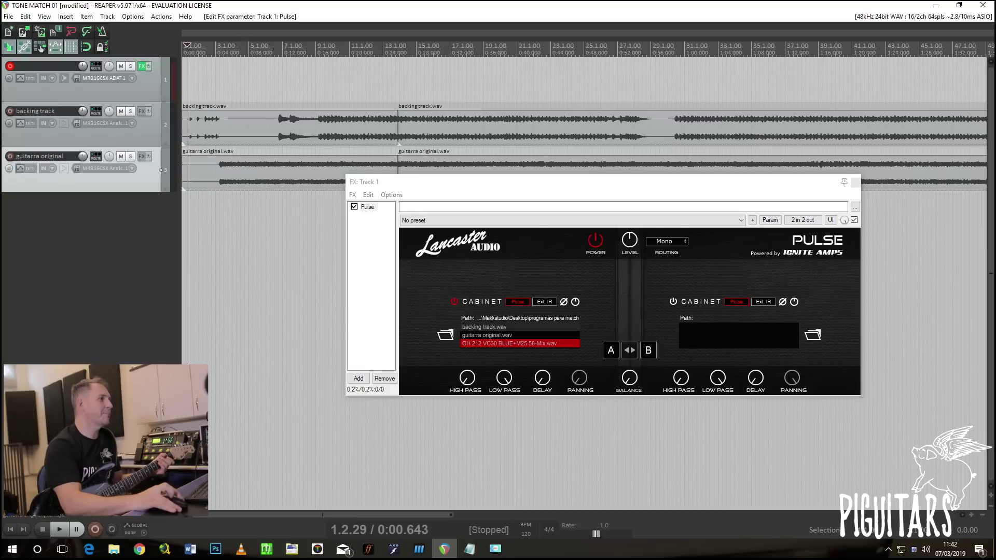
click(95, 528)
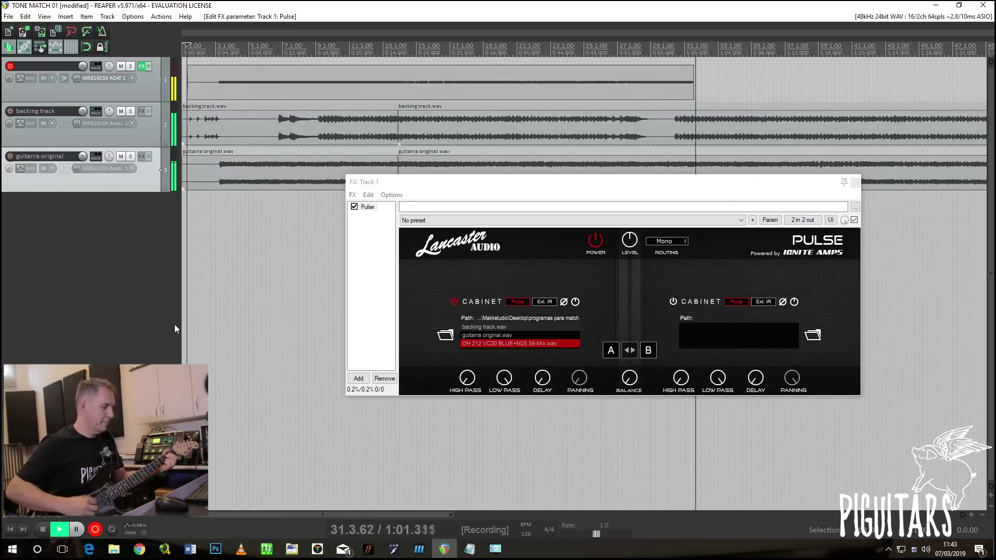
key(space)
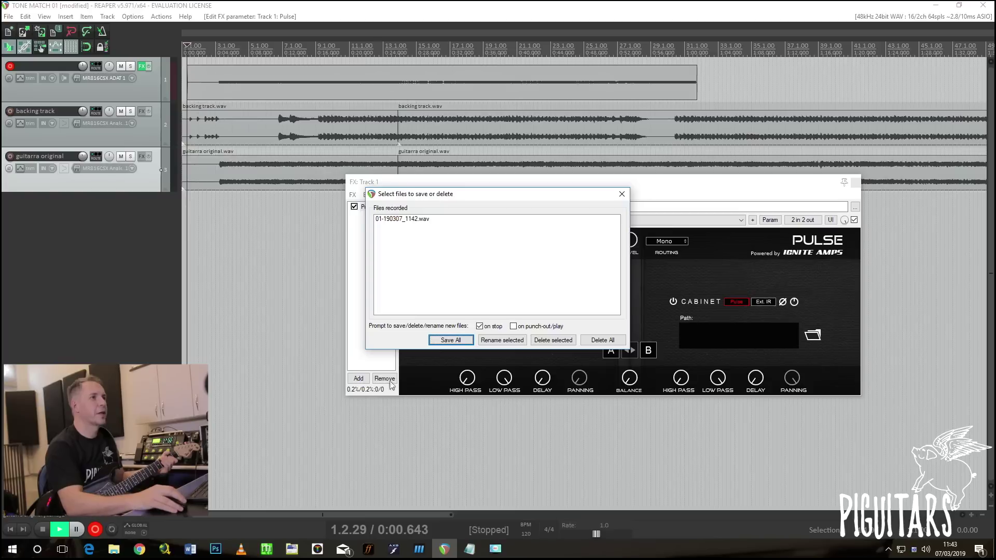
click(449, 341)
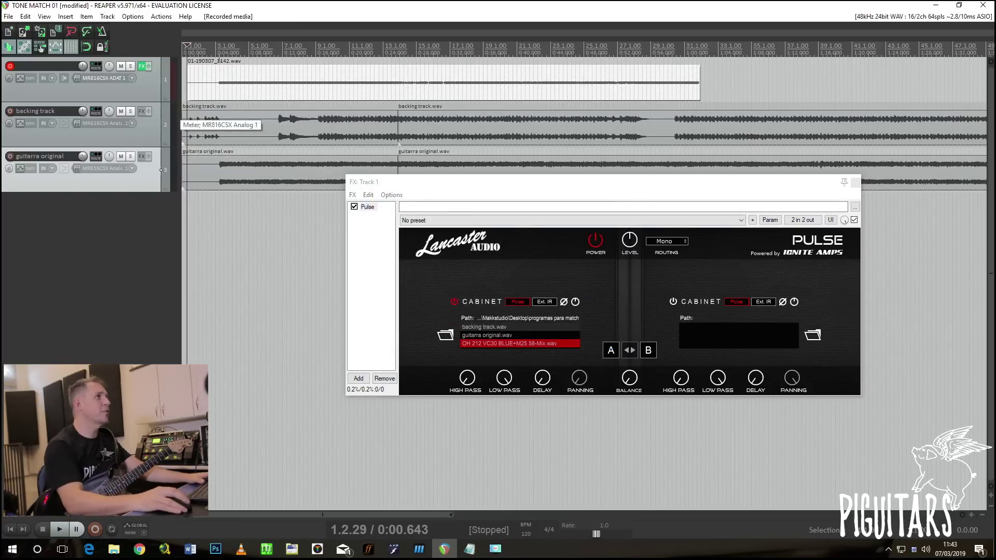
- Play the recorded take soloed from where the guitar enters and lower the guitarra original track's volume
click(218, 60)
click(130, 66)
key(space)
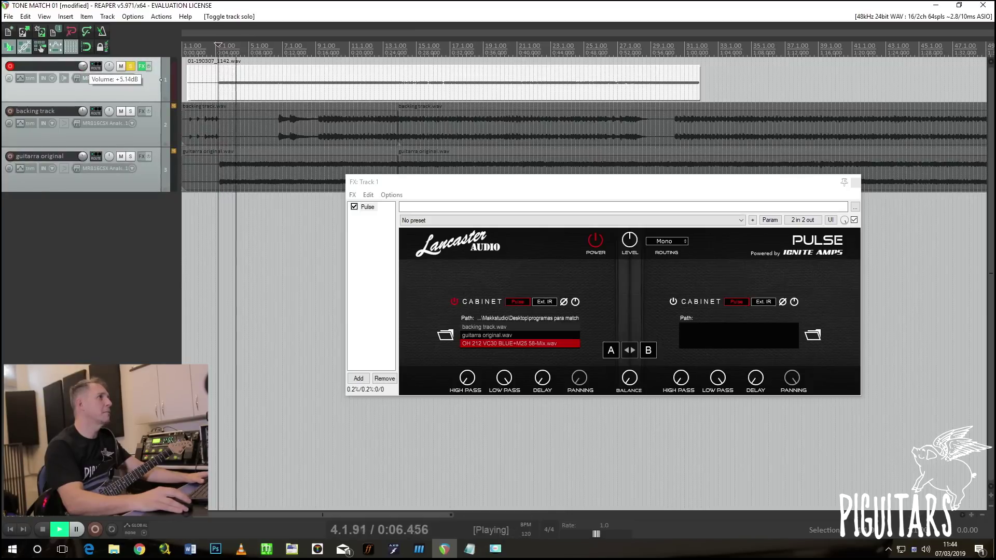
click(88, 157)
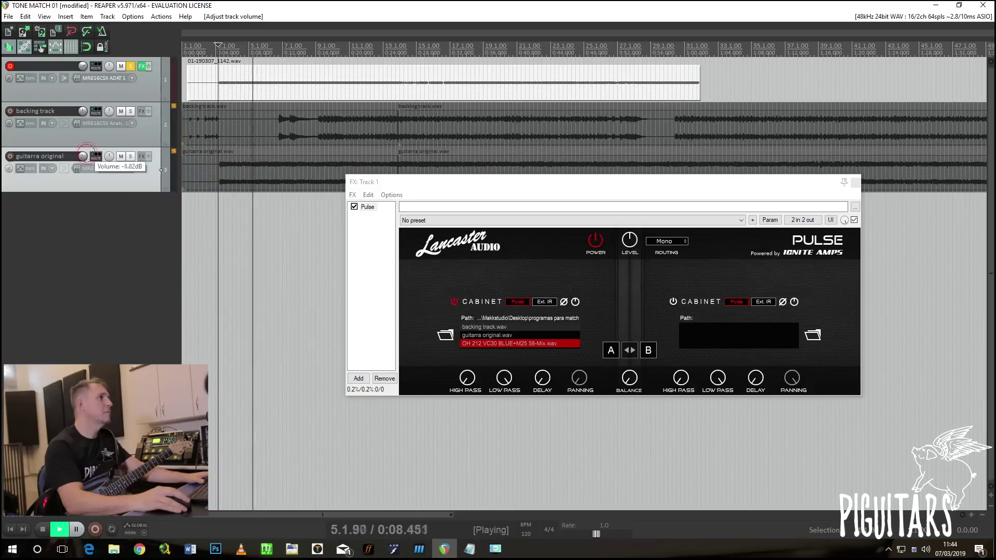
- Compare the original guitar with the recorded take by soloing each exclusively in turn, and end with playback stopped and no solo
ctrl+alt+click(130, 157)
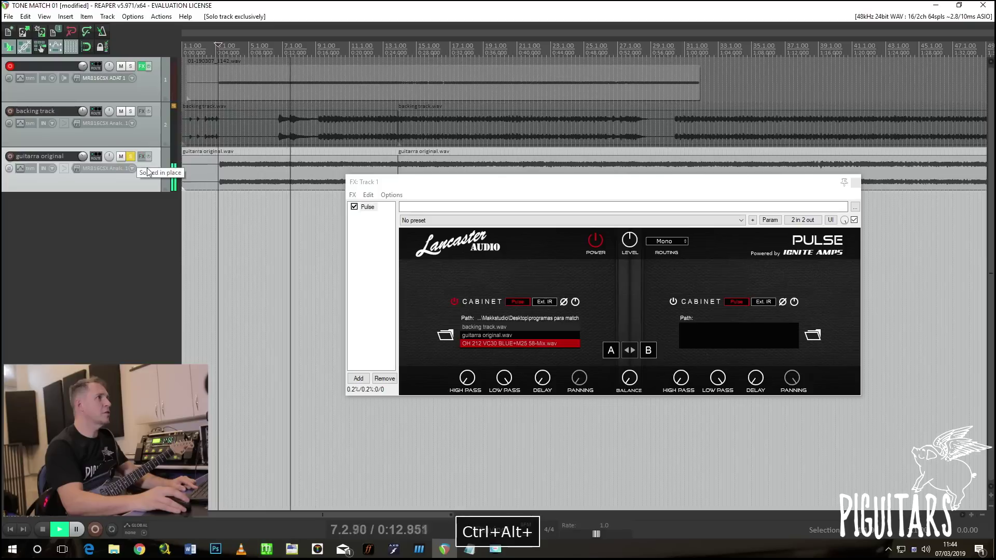
ctrl+alt+click(130, 67)
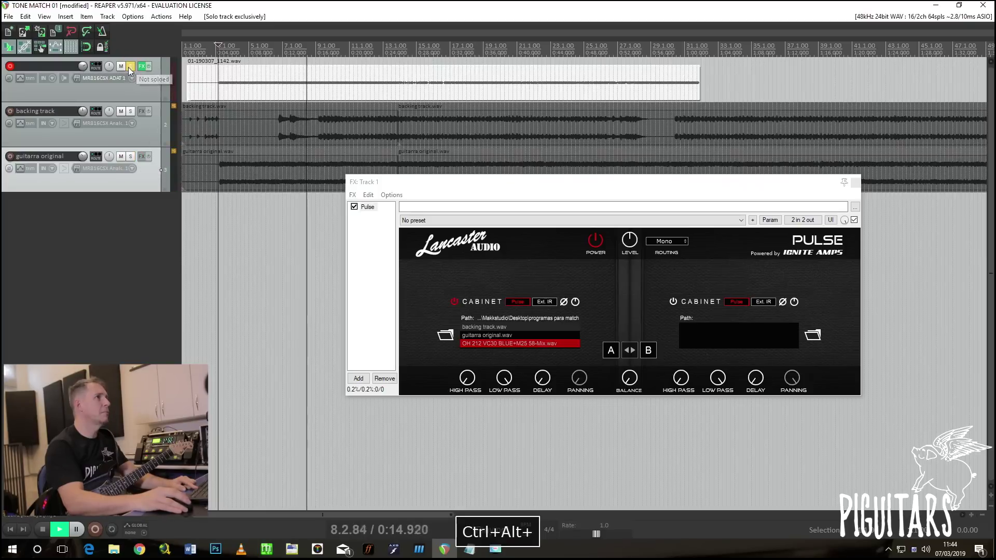
ctrl+alt+click(131, 157)
ctrl+alt+click(127, 68)
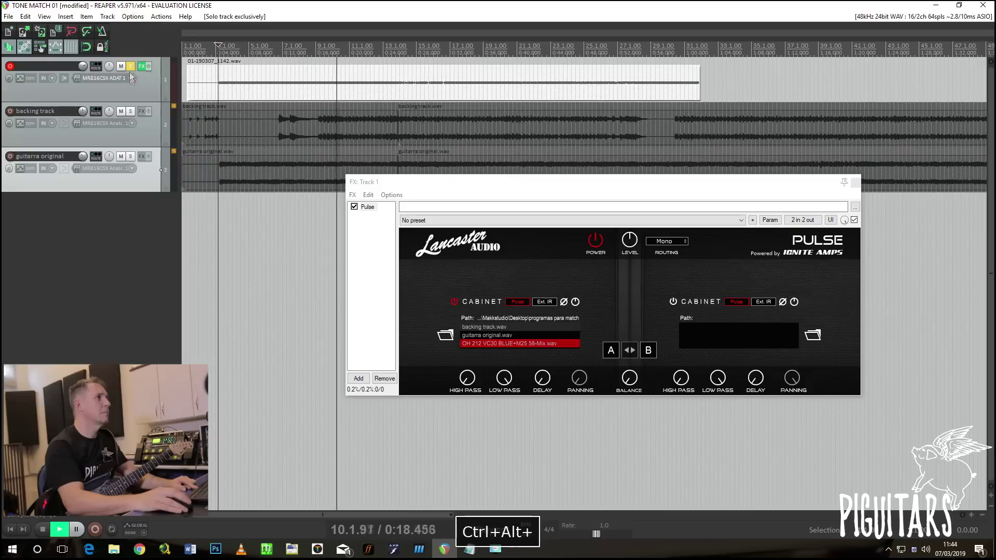
key(space)
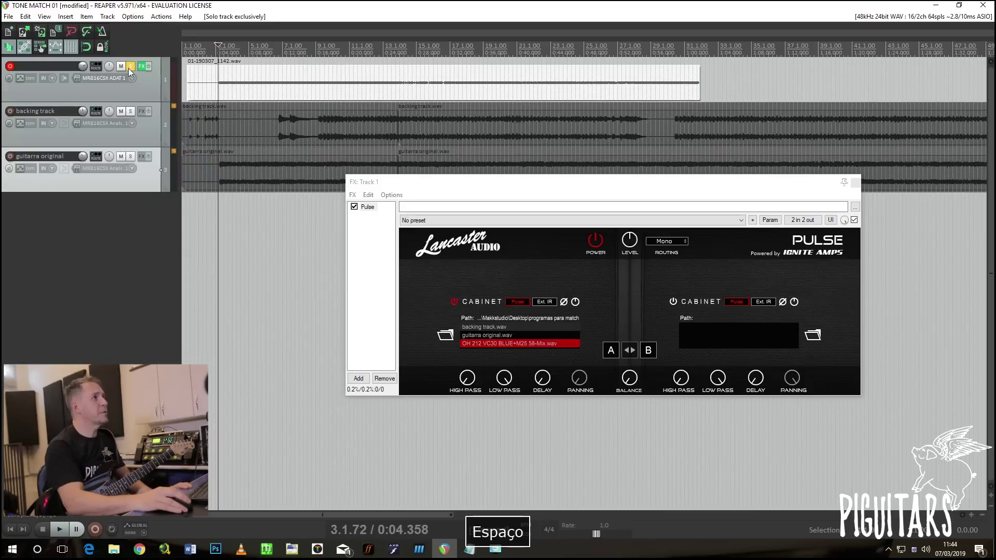
click(130, 67)
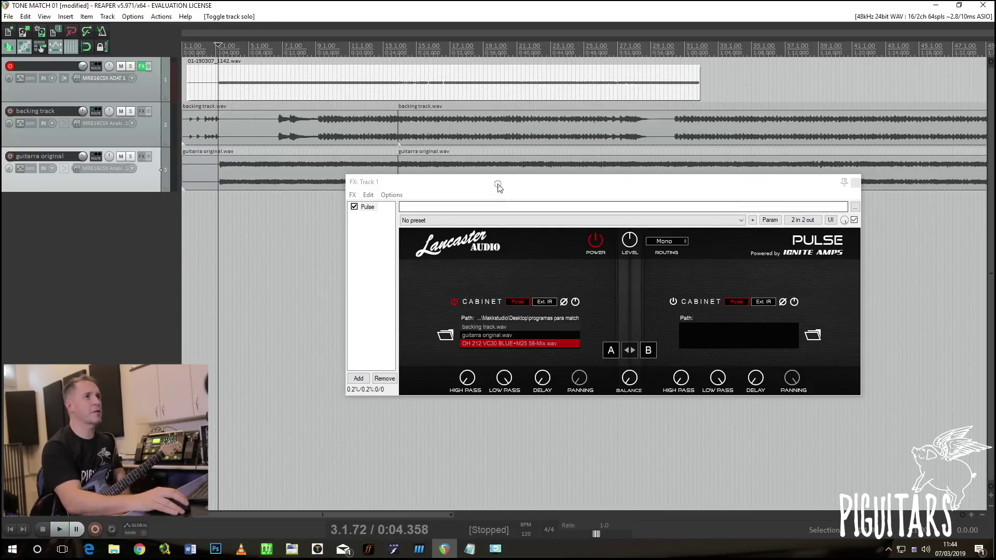
- Show the master track above the project's tracks
drag(498, 186, 501, 190)
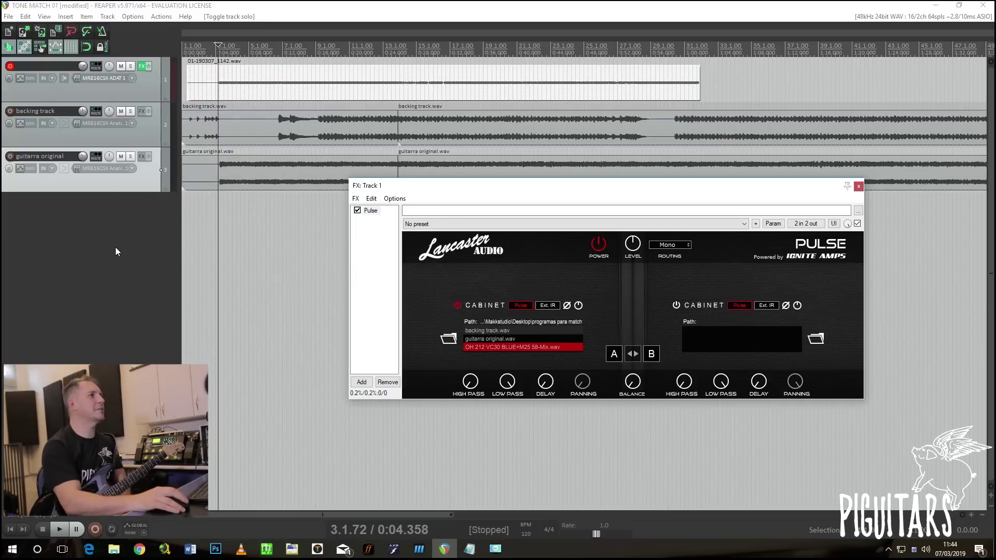
click(100, 237)
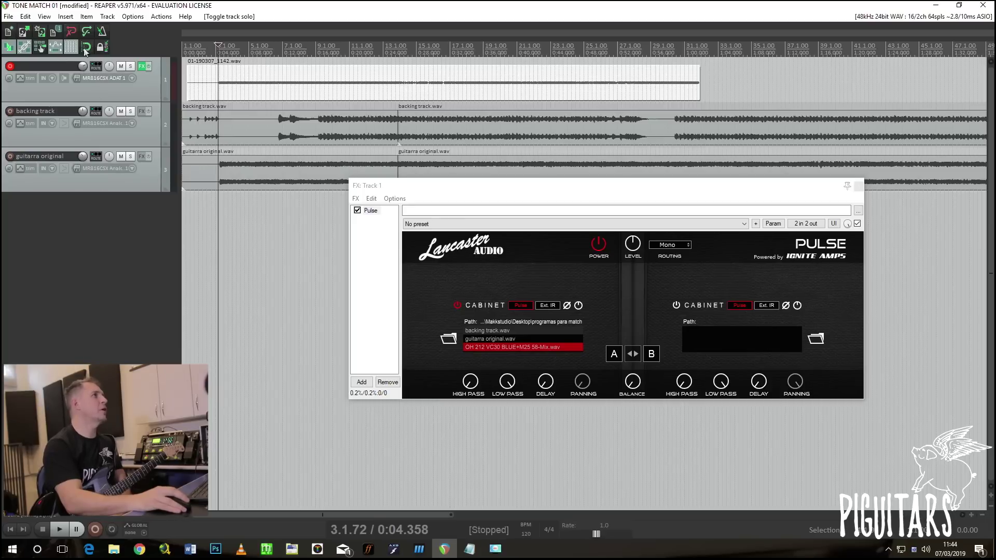
click(63, 17)
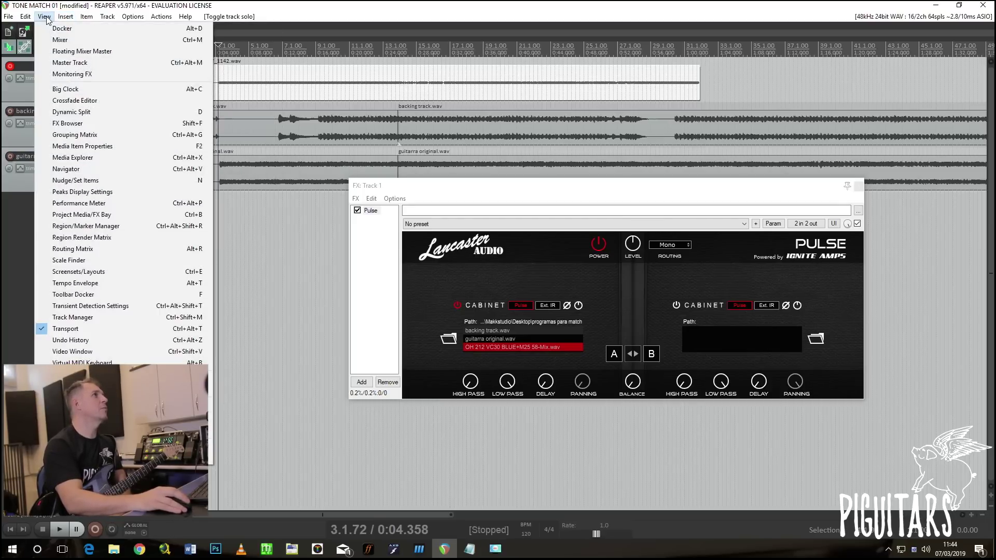
click(65, 62)
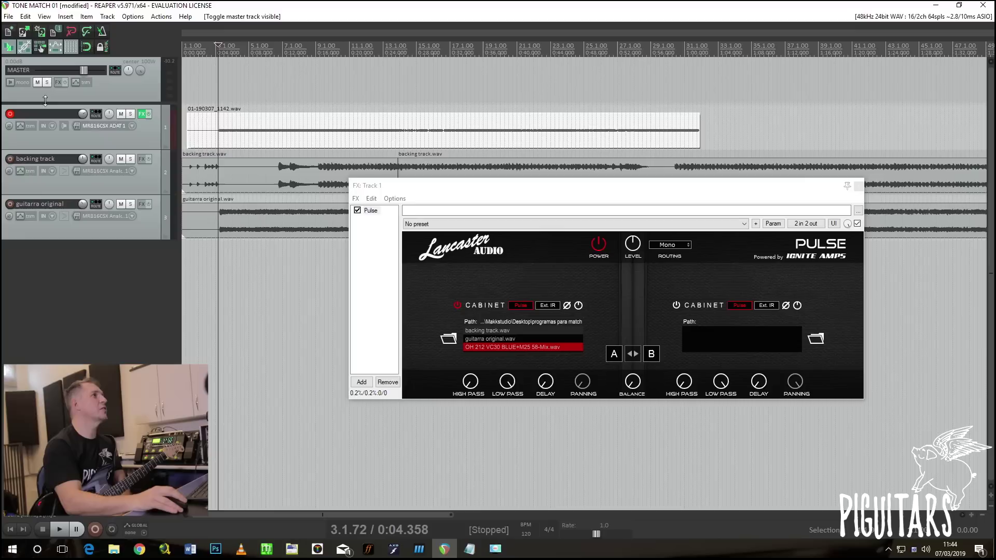
- Add the VST Ozone 8 Equalizer to the master track's effects chain
click(105, 90)
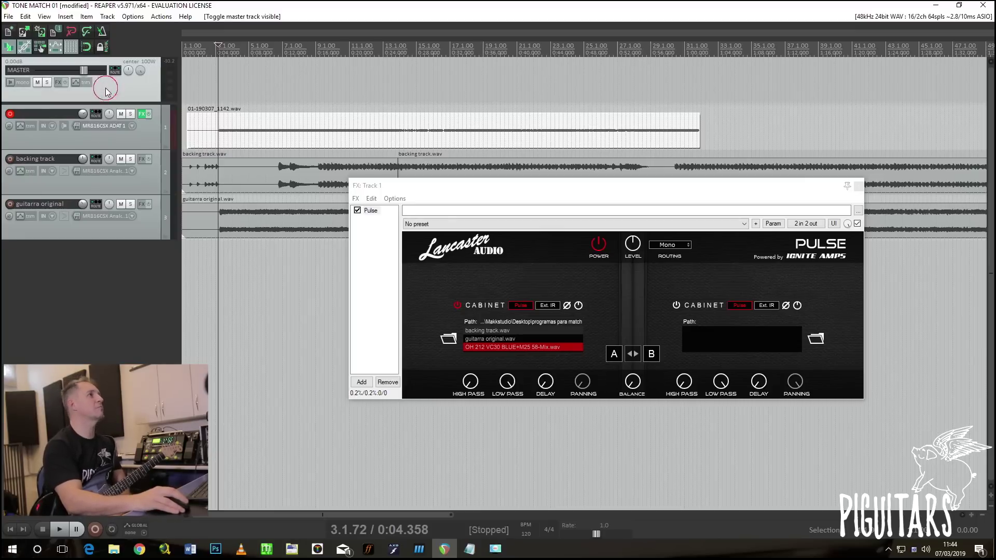
click(57, 82)
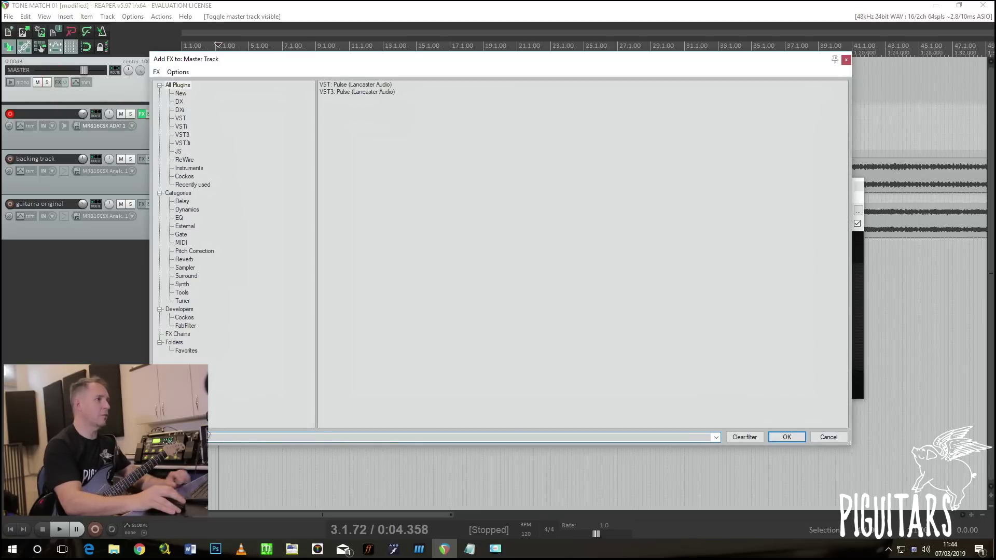
text(oz)
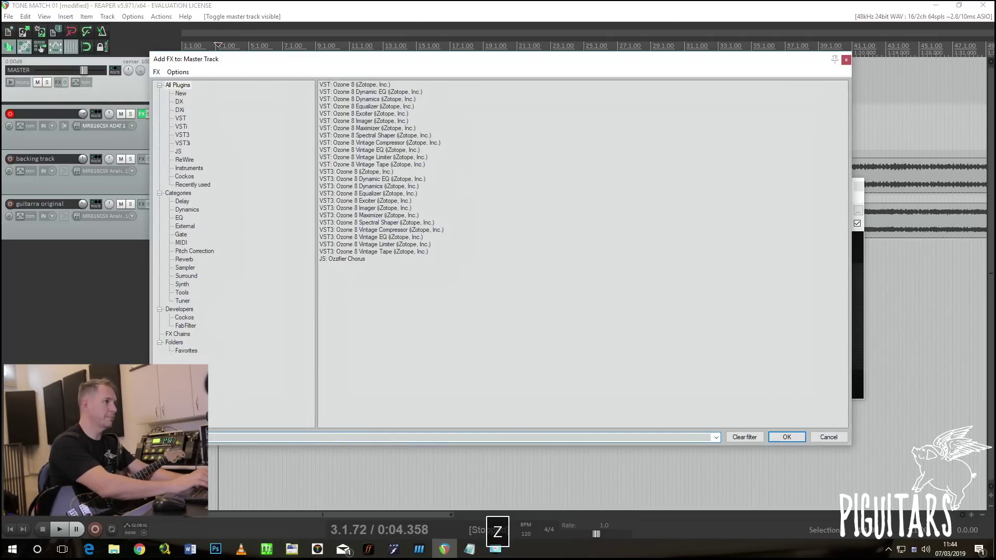
click(385, 107)
click(799, 435)
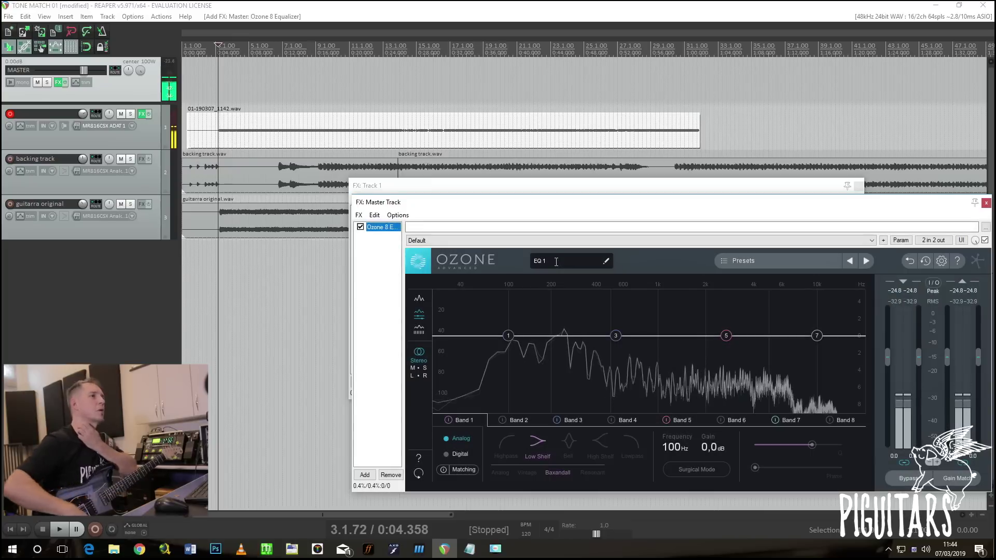
- Disarm recording on the first track and open the master equalizer's Matching controls
click(11, 114)
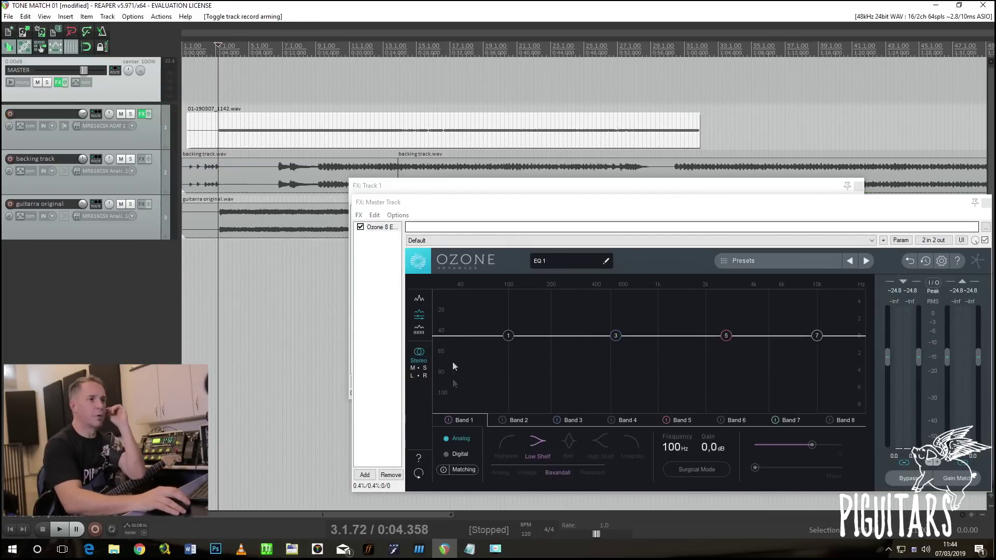
click(459, 471)
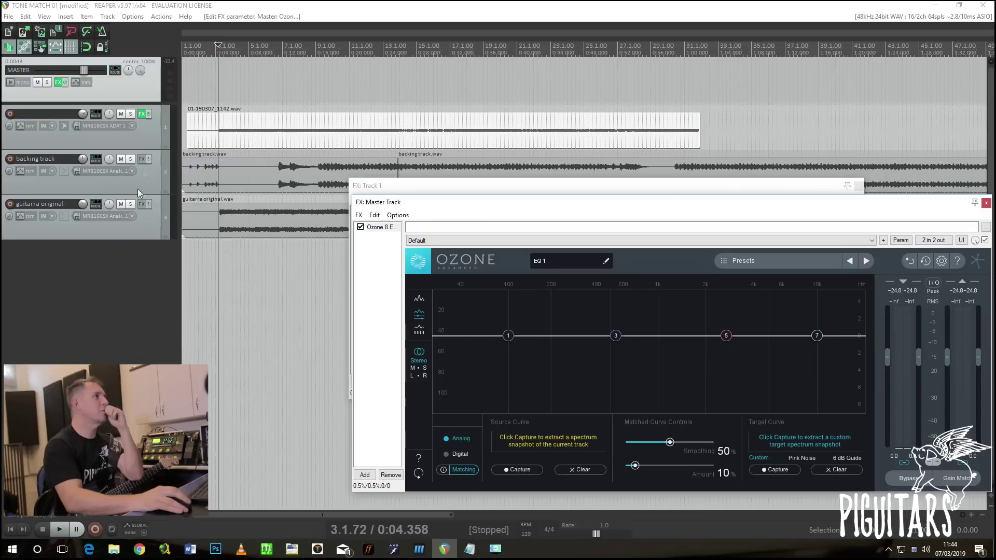
- Mute the guitarra original and backing track tracks, and close the first track's effects window
click(122, 204)
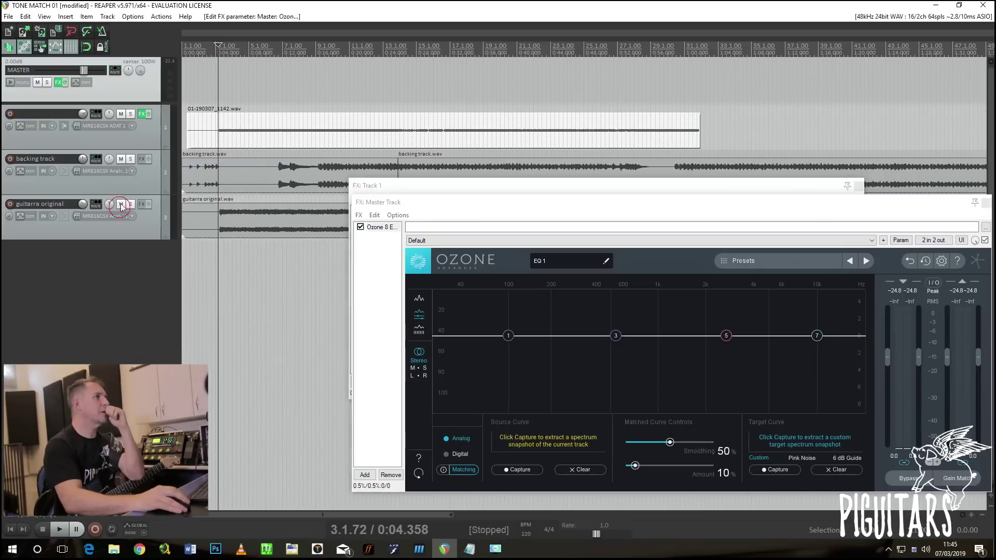
click(122, 158)
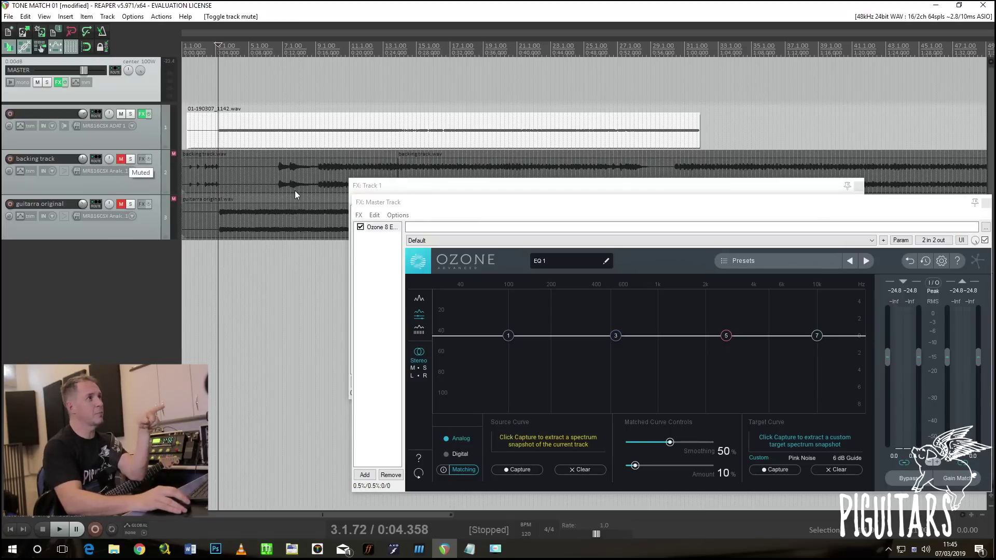
drag(415, 189, 224, 231)
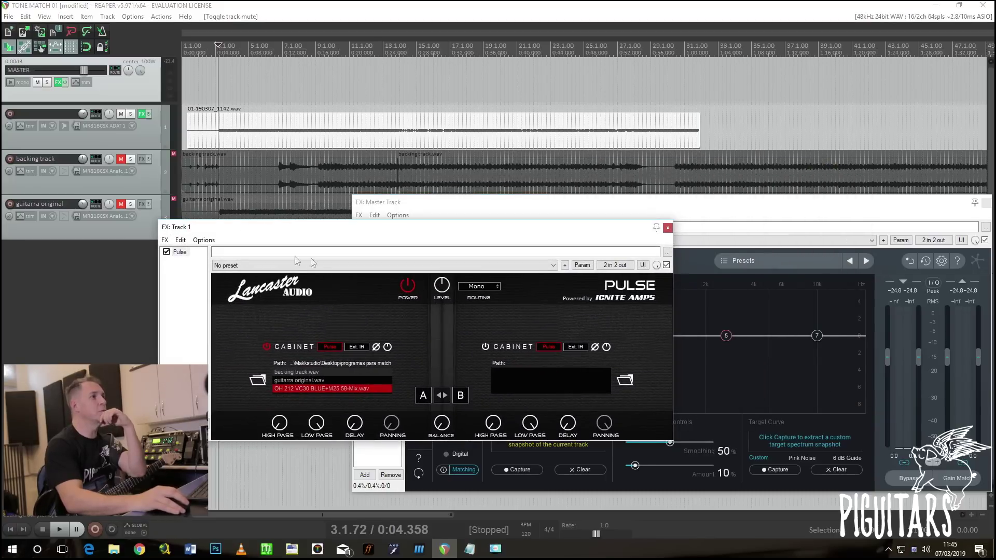
click(667, 227)
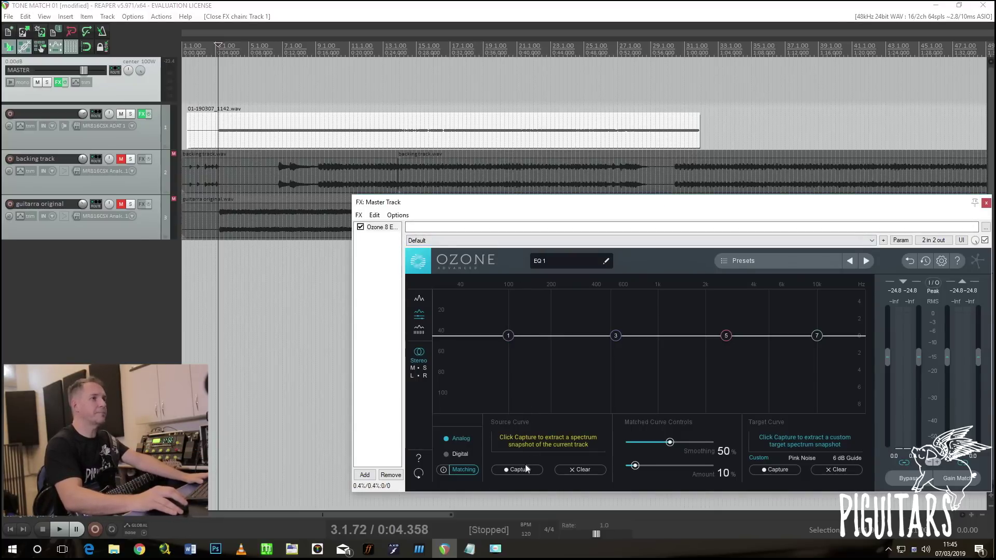
- Capture the matching equalizer's source curve while playing the recorded take almost to its end
key(space)
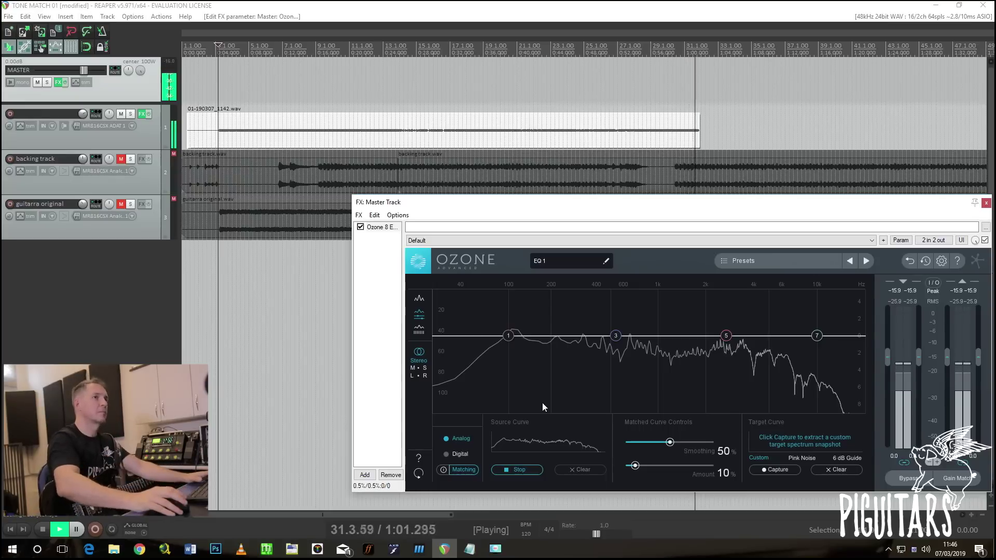
key(space)
click(517, 469)
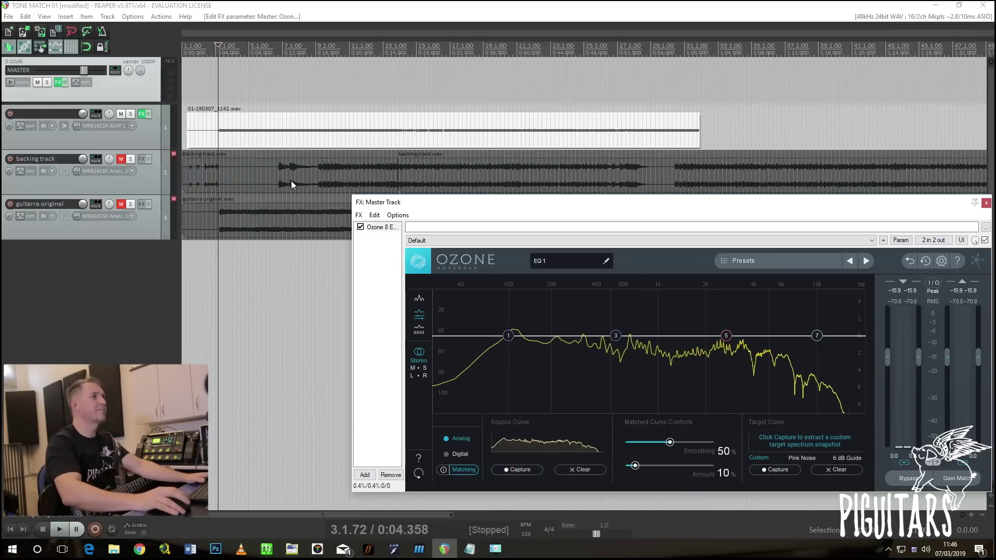
- Mute the recorded take, unmute guitarra original and briefly play it to compare its spectrum with the captured source curve
click(120, 114)
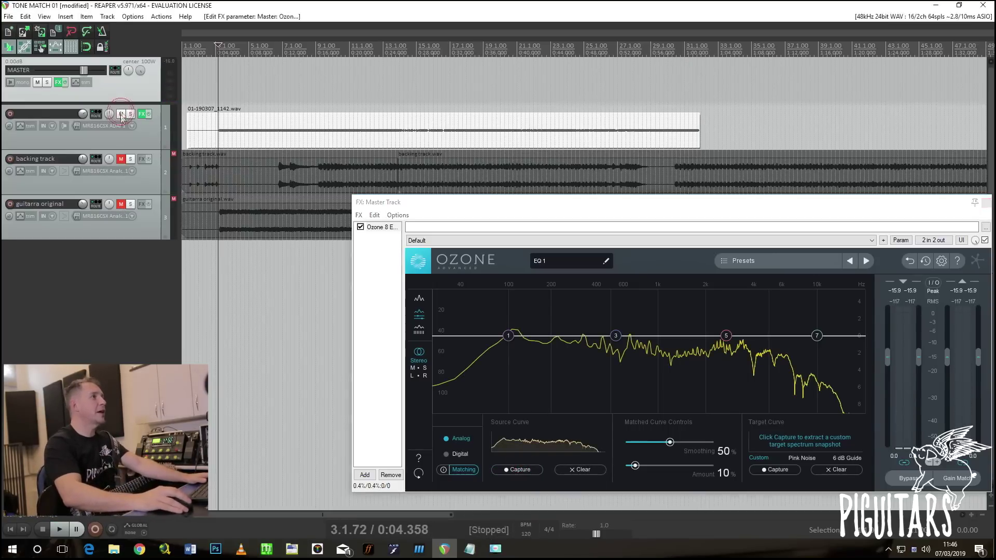
click(121, 203)
key(space)
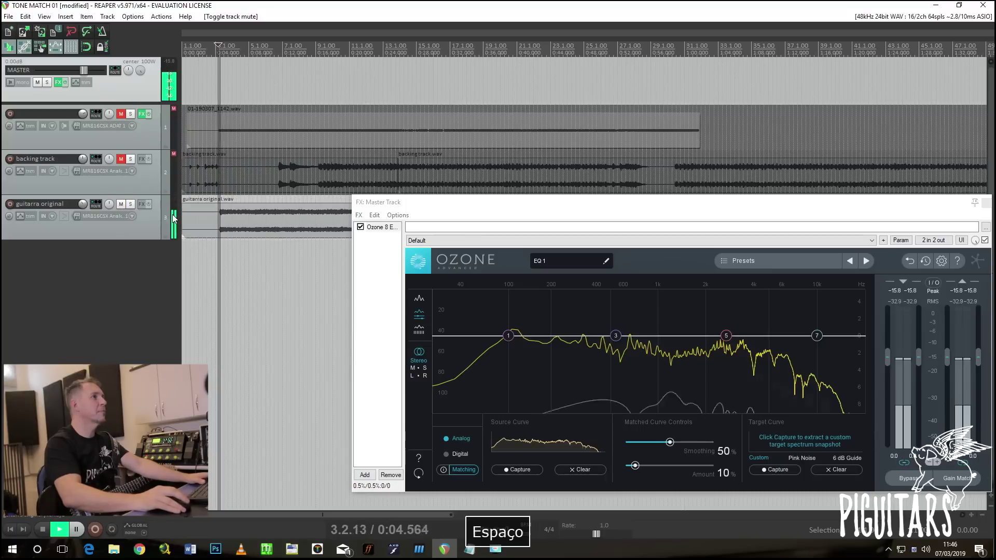
key(space)
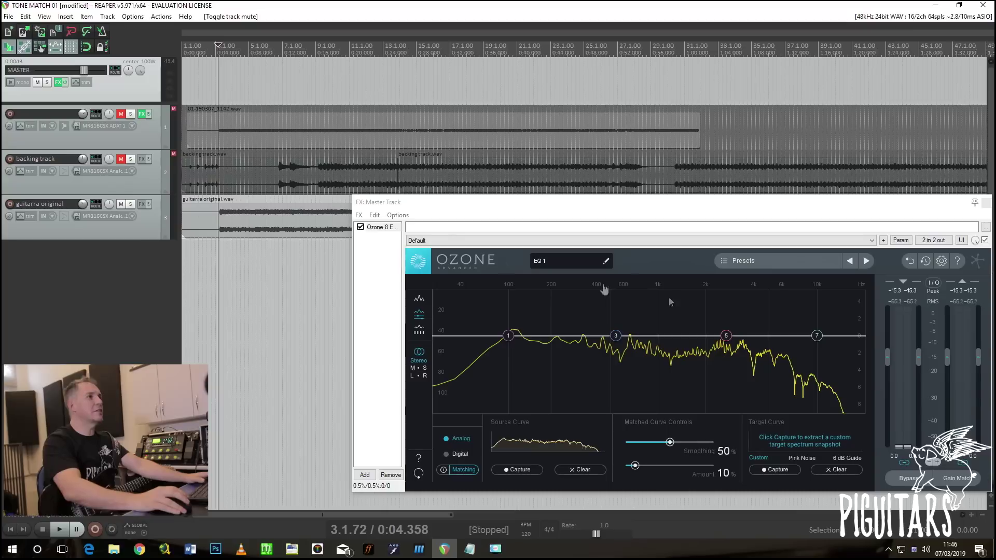
key(space)
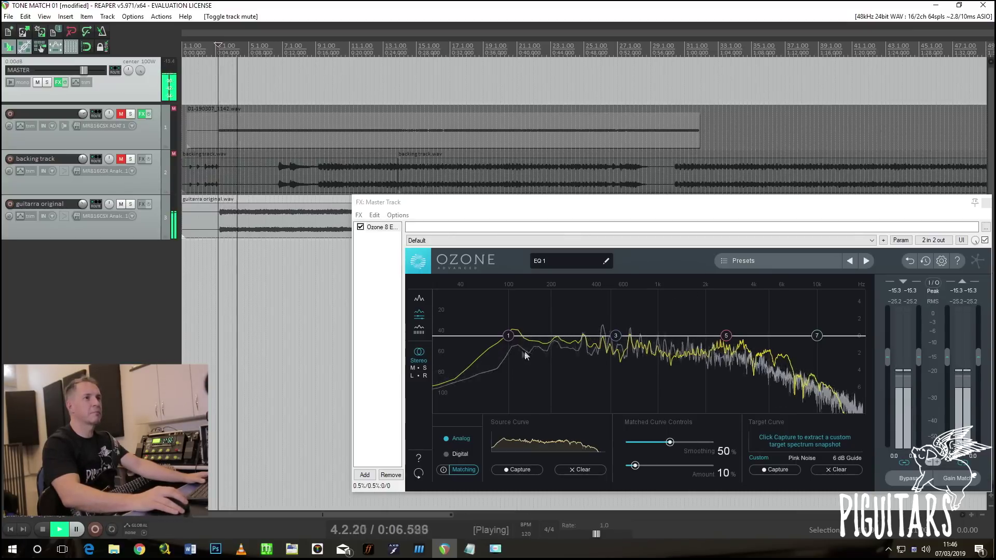
key(space)
key(space)
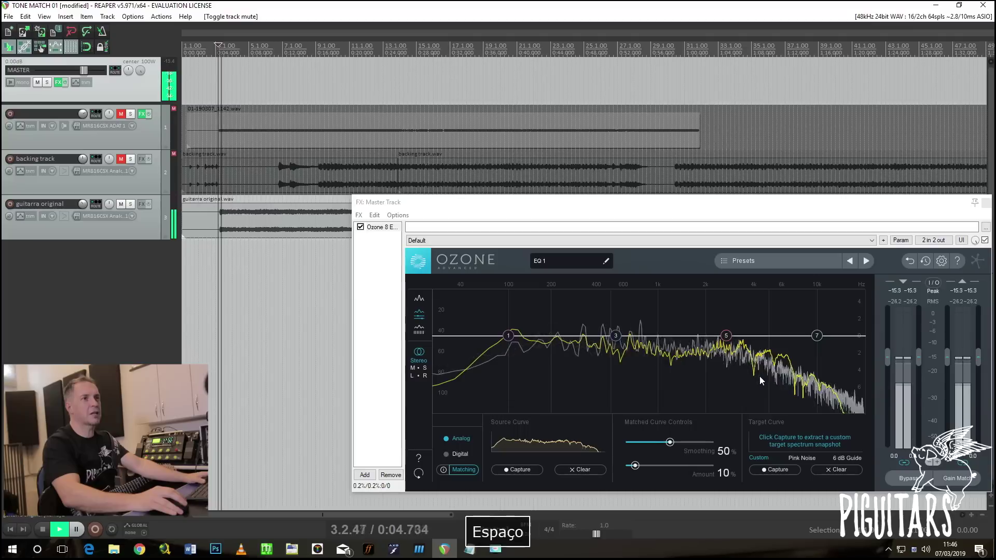
key(space)
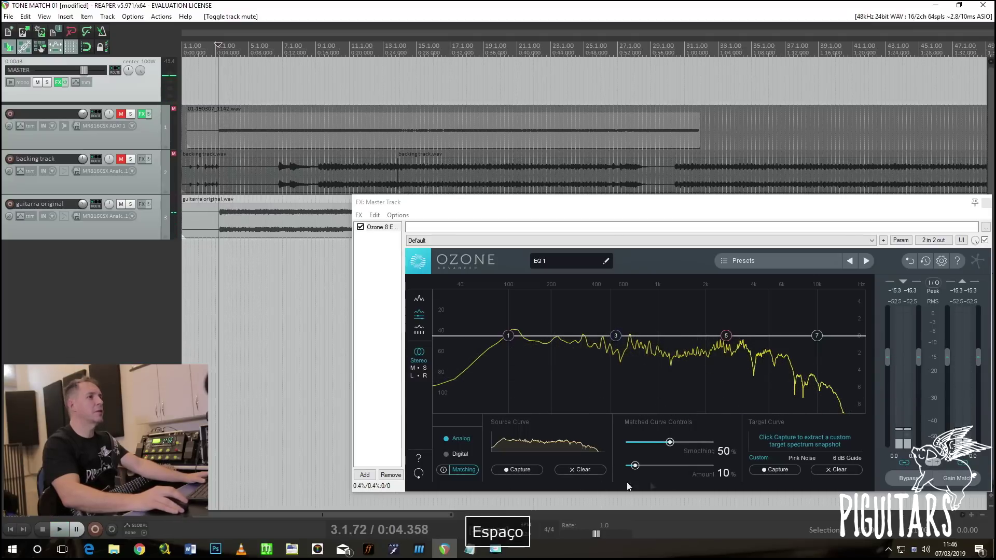
- Capture the matching equalizer's custom target curve while playing guitarra original, and stop both capture and playback
click(770, 468)
key(space)
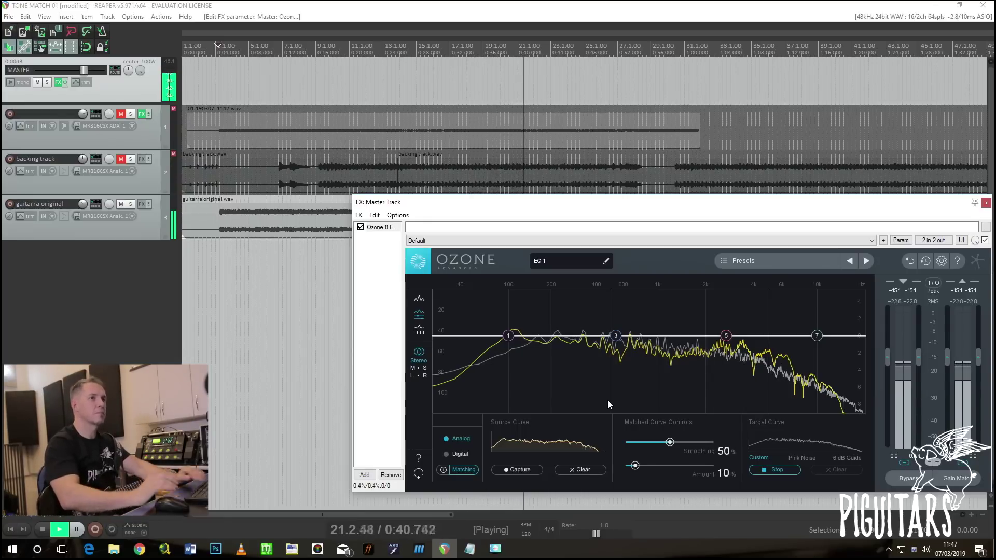
click(778, 471)
key(space)
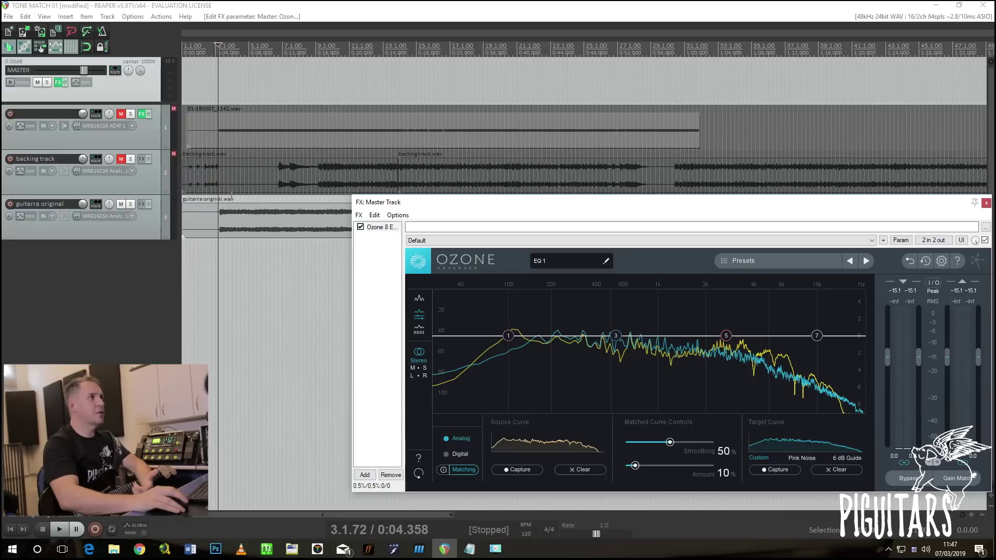
- Enable the equalizer's matching curve with an amount of 100% and smoothing of 0%
click(444, 470)
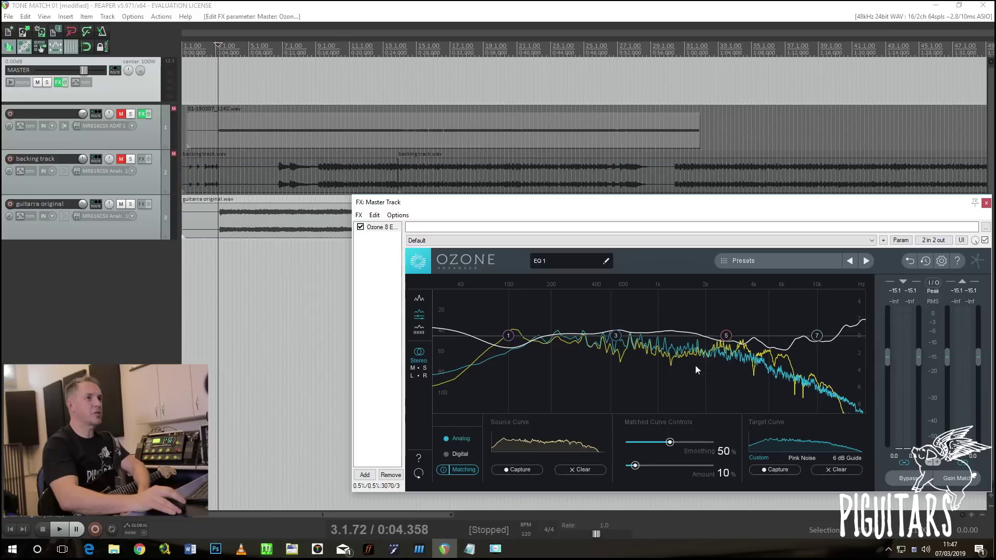
drag(634, 466, 729, 462)
drag(671, 445, 617, 445)
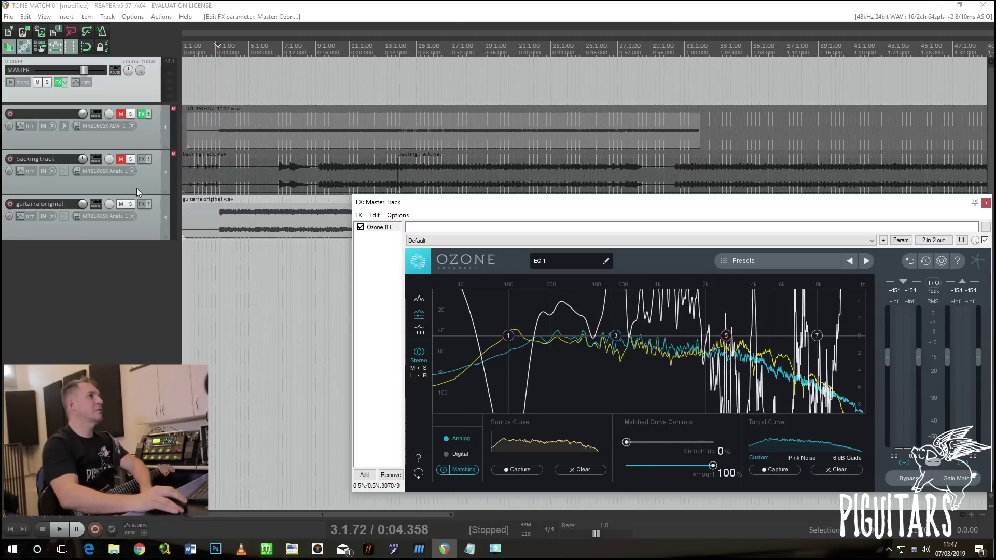
- Mute guitarra original, unmute the recorded take and play it with the master equalizer bypassed and enabled to compare
click(120, 204)
click(121, 113)
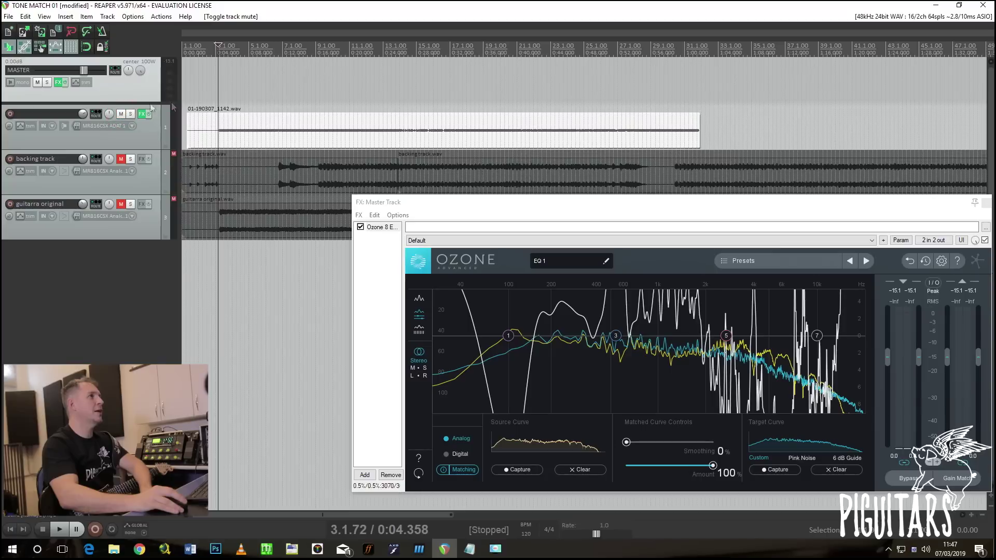
key(space)
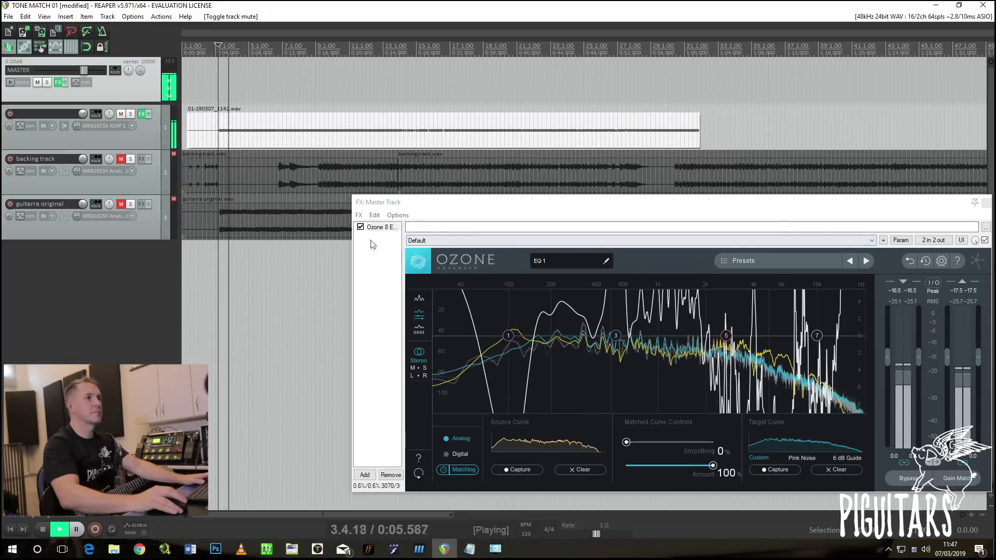
key(space)
key(space)
click(361, 227)
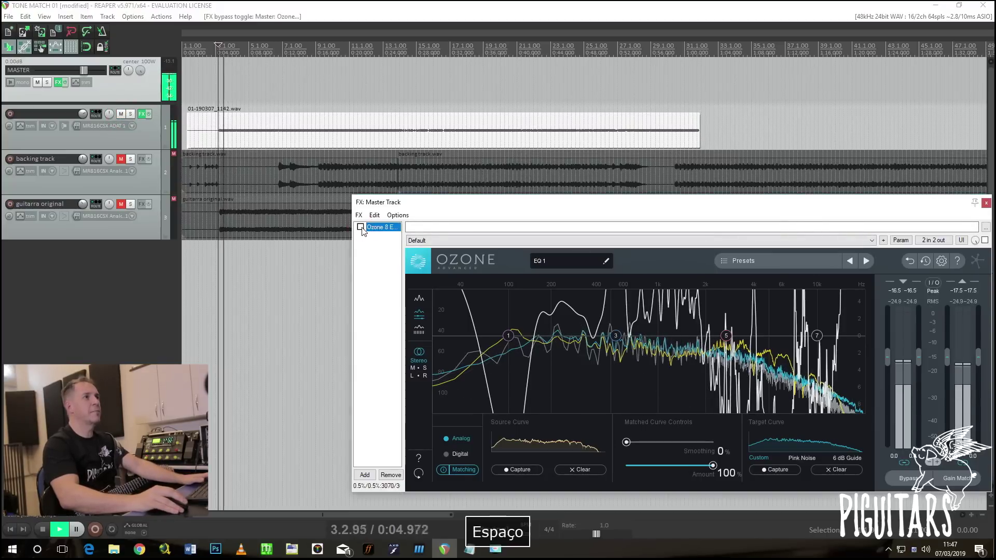
click(360, 227)
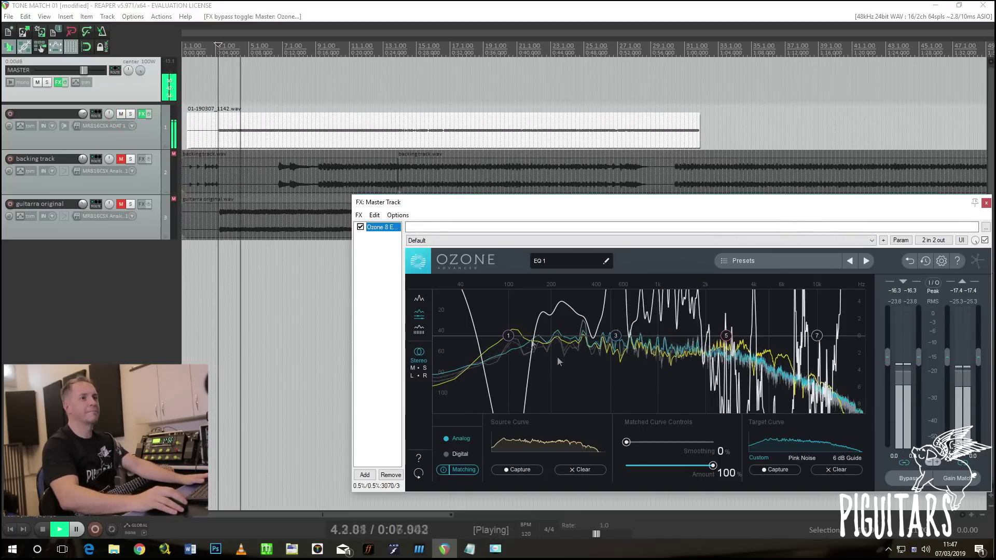
key(space)
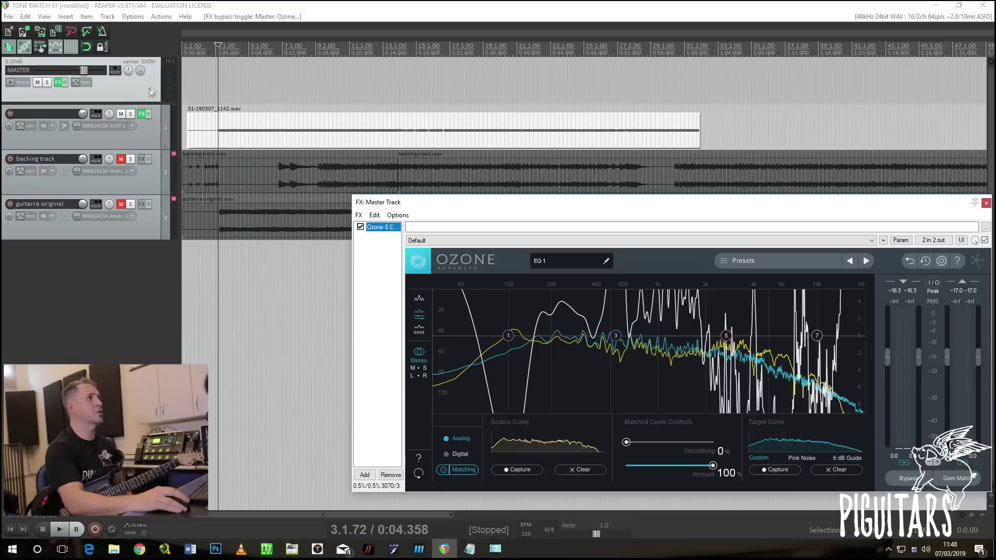
- Copy the matched Ozone 8 Equalizer from the master track into the first track's effects chain after Pulse
drag(402, 202, 489, 85)
click(143, 113)
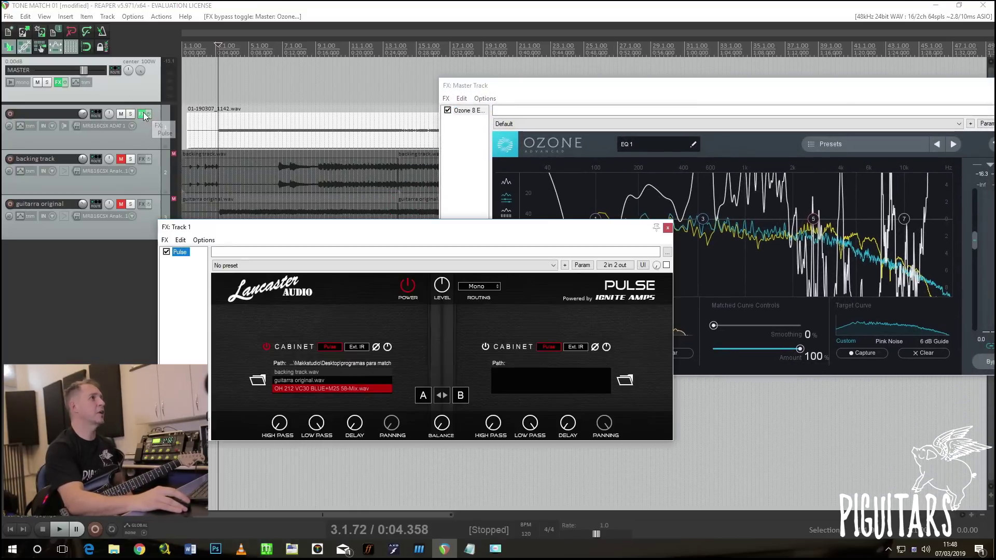
click(461, 113)
drag(175, 314, 166, 316)
- Remove Ozone 8 Equalizer from the master track, close its effects window and move the first track's effects window clear of the track controls
click(576, 86)
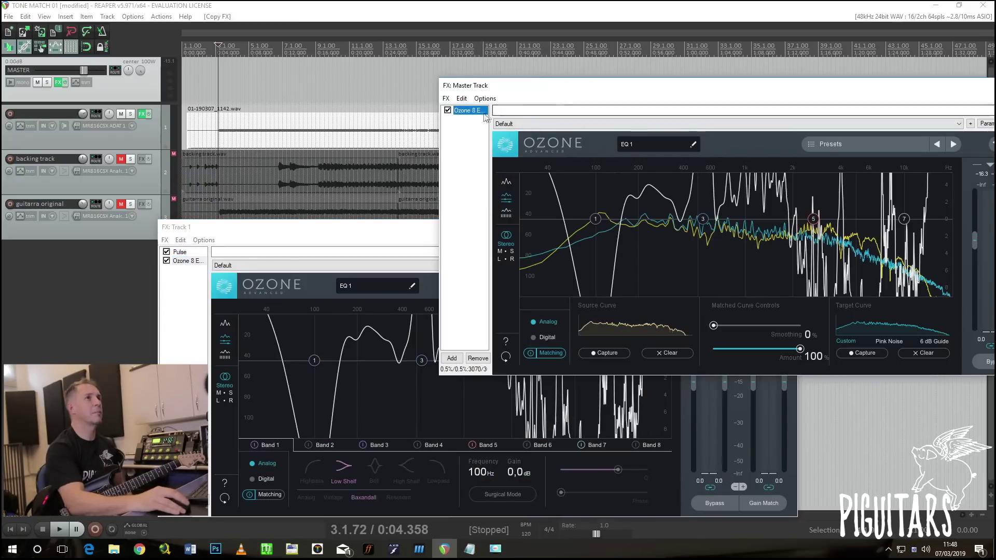
click(477, 358)
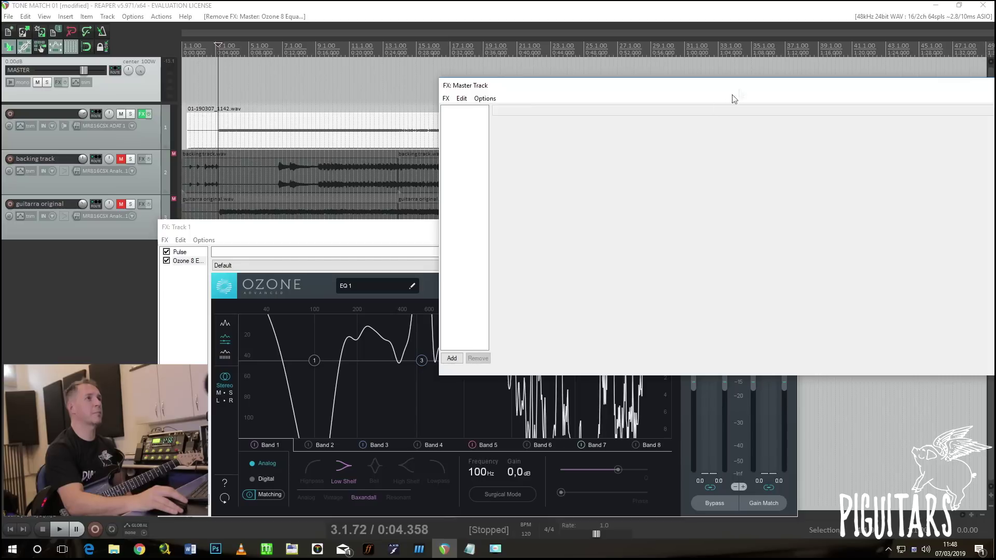
drag(743, 88, 494, 93)
click(822, 88)
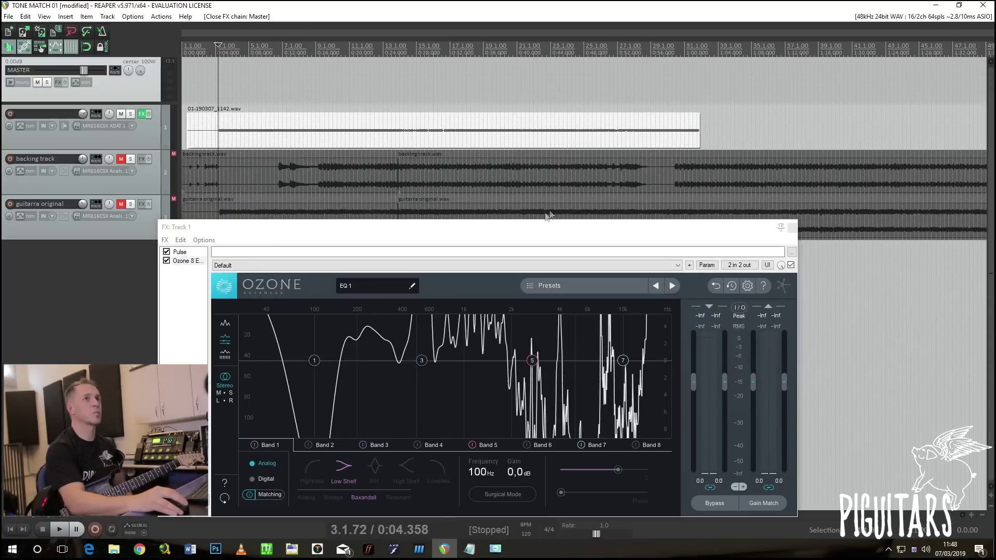
drag(506, 231, 680, 91)
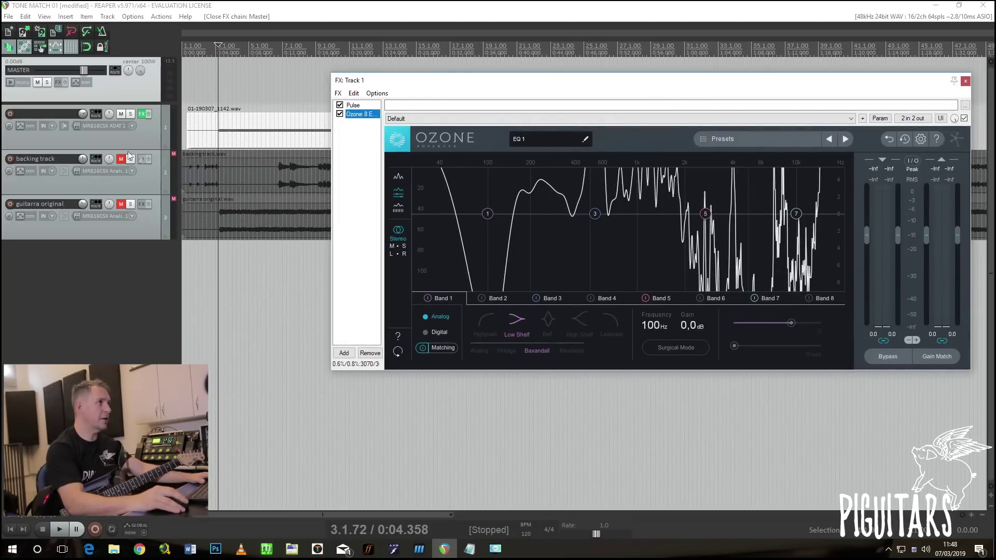
- Play the recorded take while switching the first track's EQ matching off and on, and open its Matching controls
key(space)
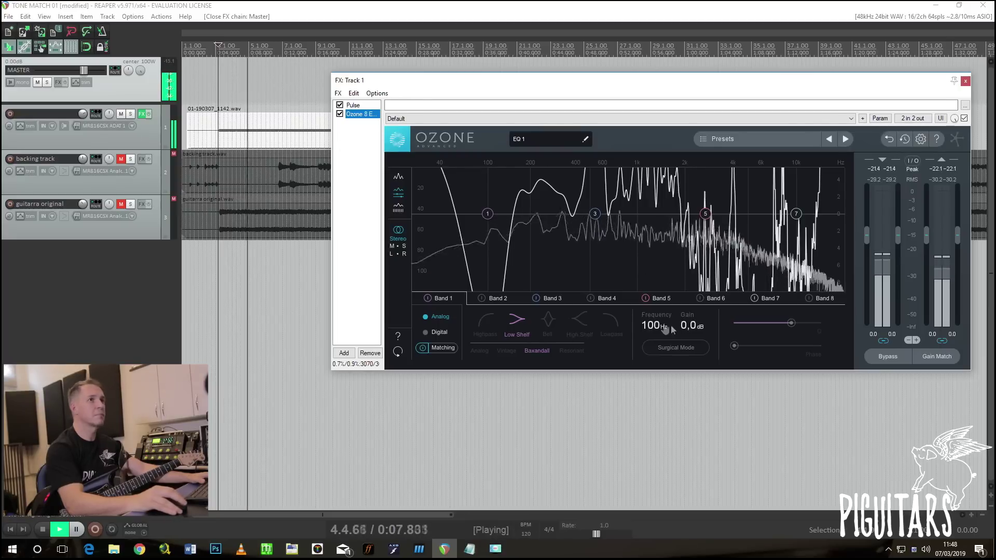
click(422, 348)
click(421, 348)
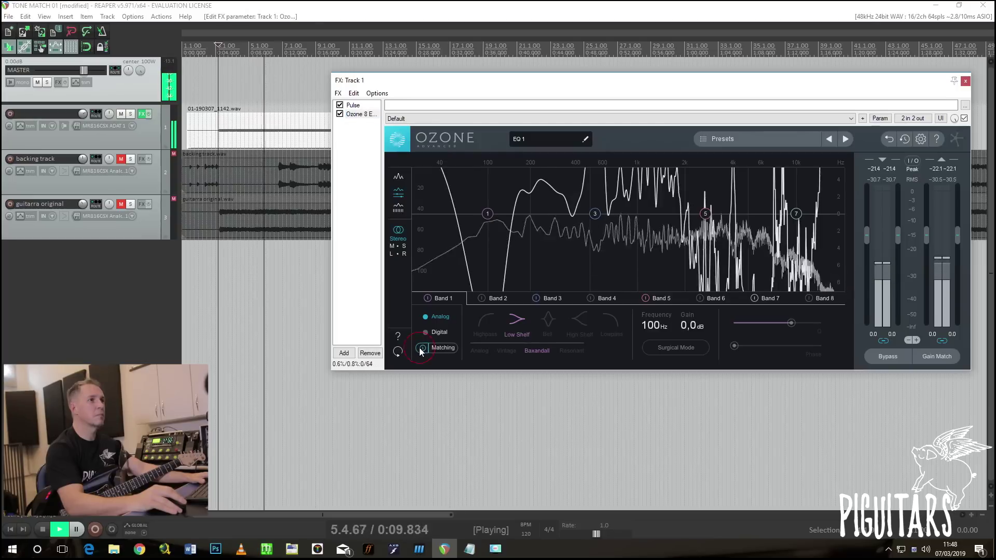
click(439, 347)
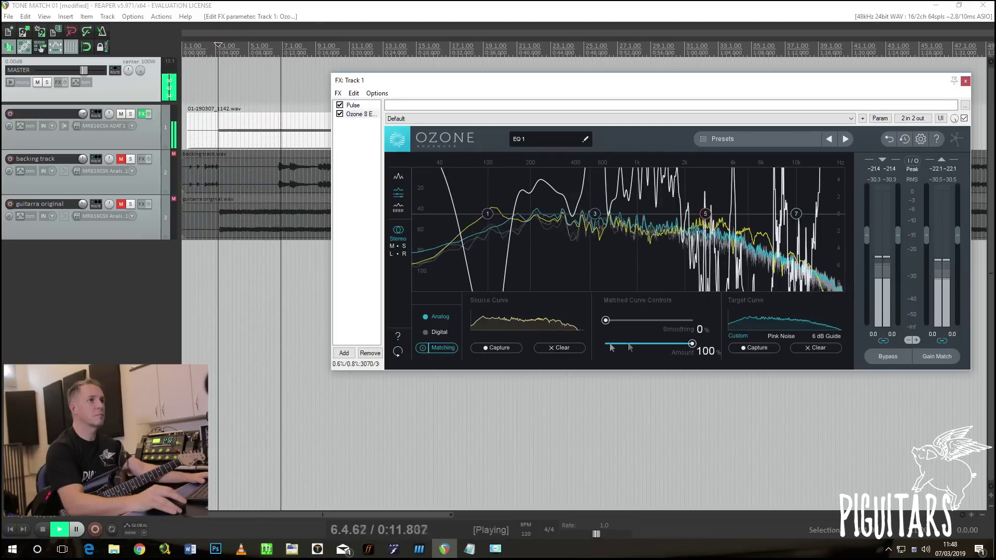
- Try a matched curve with Smoothing at 16% and Amount at 86% on the playing take, then stop playback
mouse_move(605, 320)
mouse_down()
mouse_move(668, 320)
mouse_move(605, 320)
mouse_up()
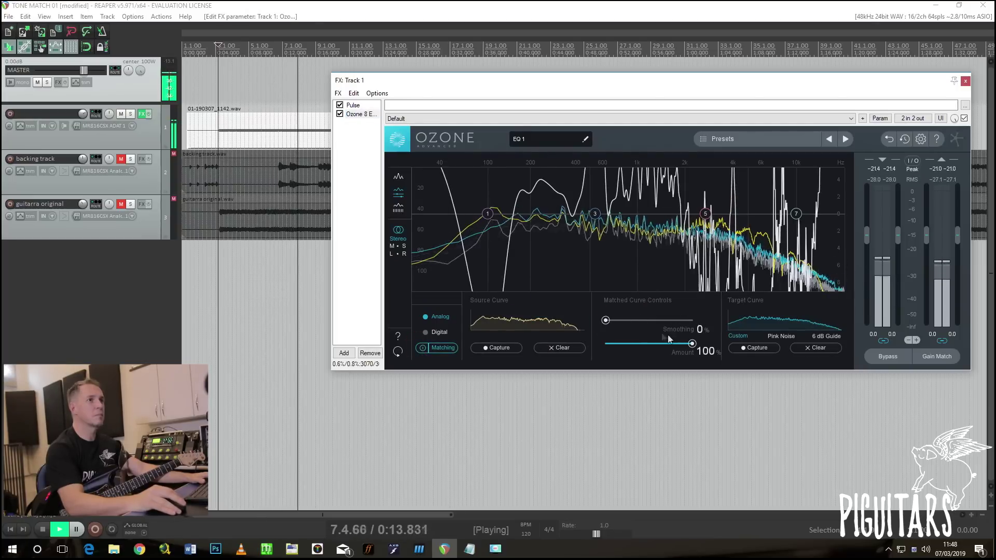
drag(691, 343, 680, 343)
drag(605, 320, 619, 320)
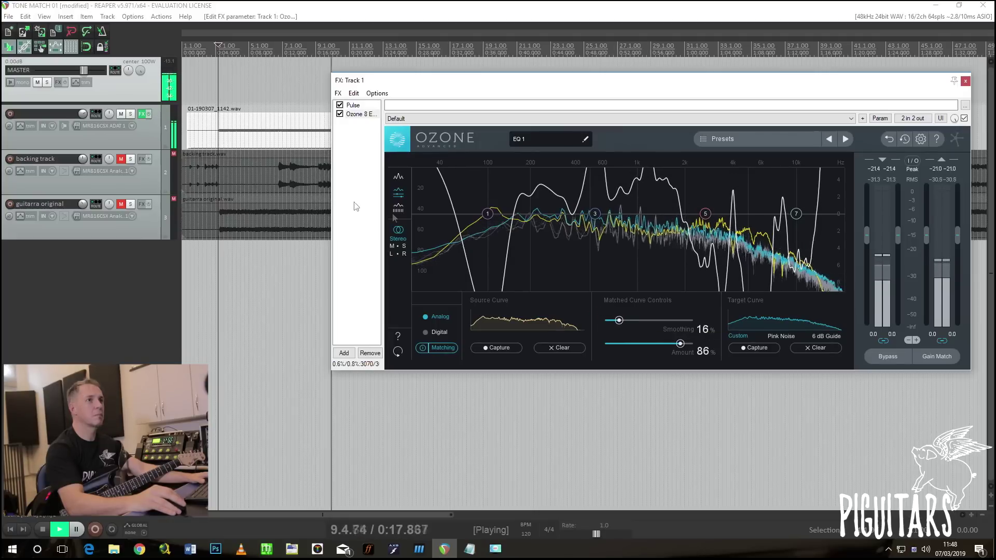
key(space)
- Unmute guitarra original and play the project while soloing it and the recorded take to compare them
click(121, 204)
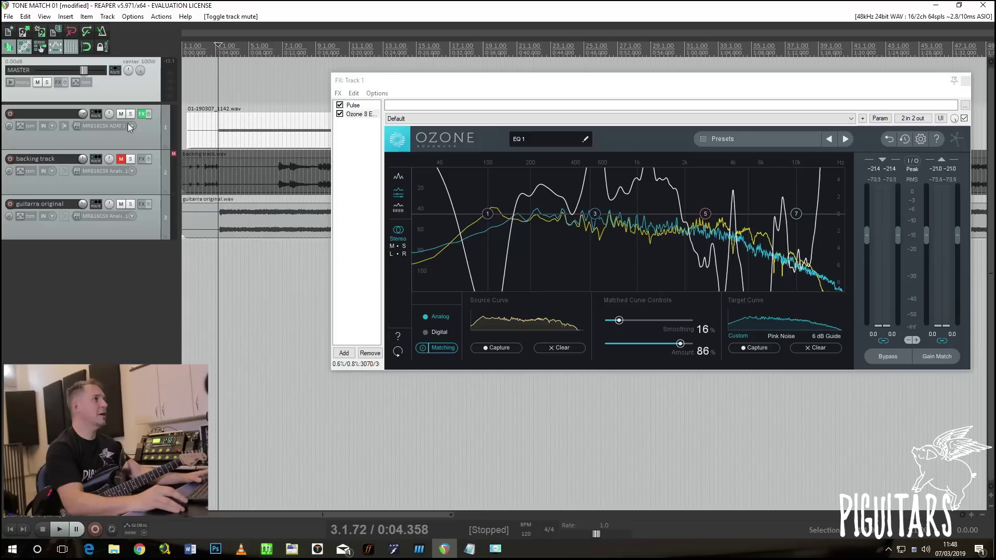
click(130, 114)
key(space)
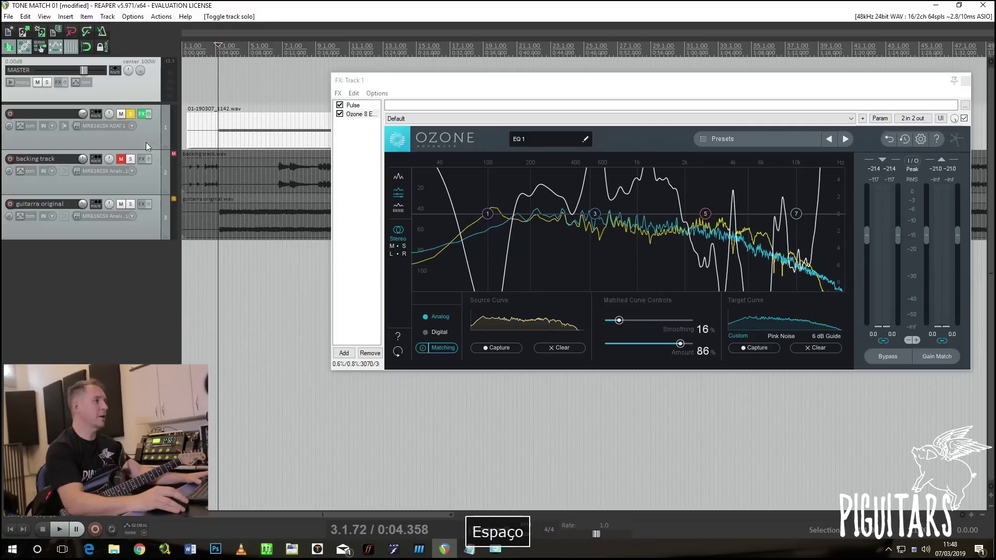
click(130, 204)
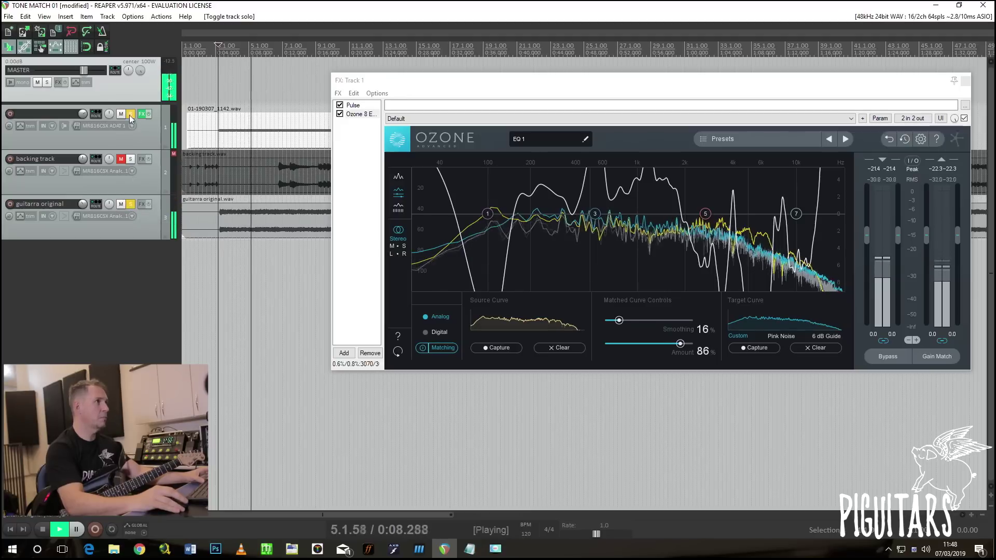
click(129, 114)
key(space)
click(130, 204)
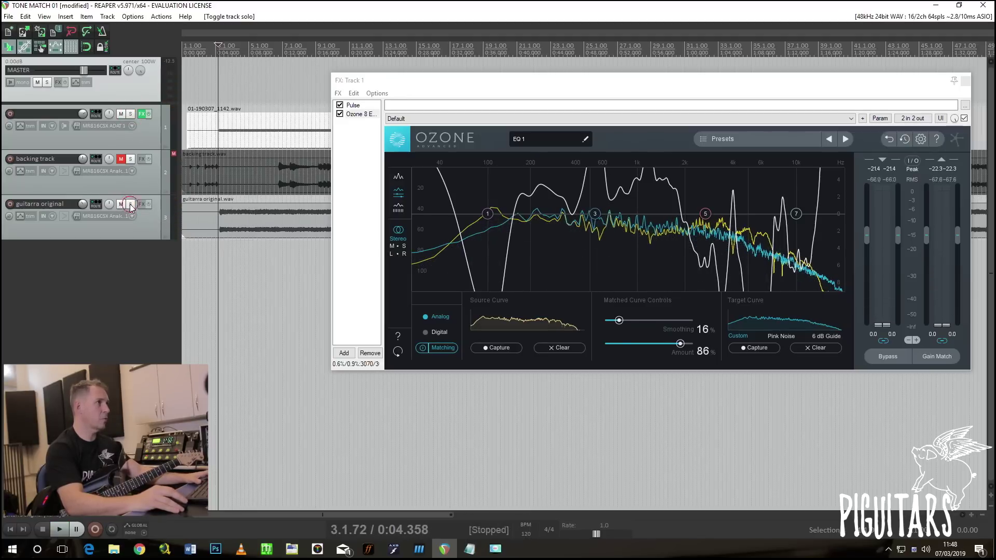
key(space)
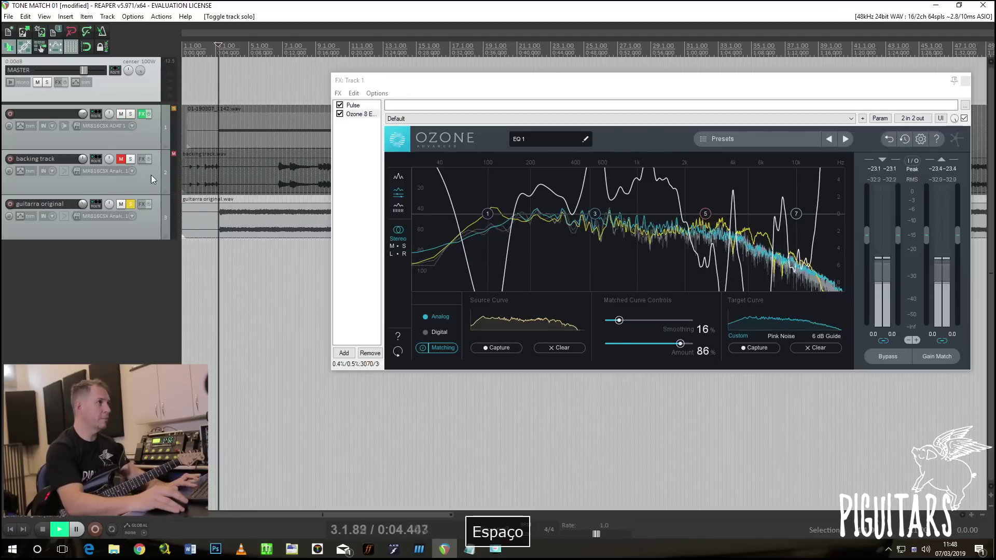
- Solo the recorded take exclusively and set its matched curve to 100% Amount and 0% Smoothing
ctrl+alt+click(129, 114)
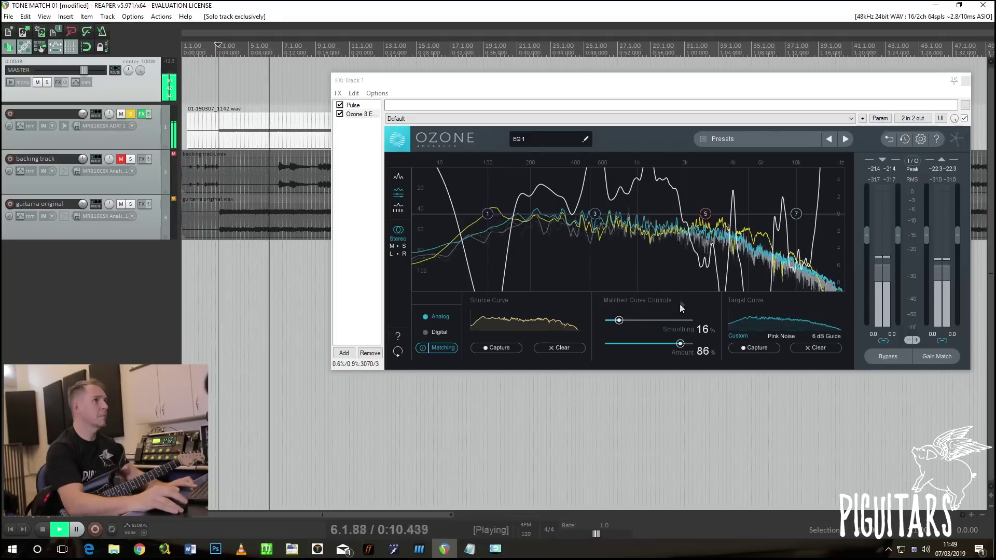
drag(680, 343, 695, 343)
drag(623, 321, 588, 321)
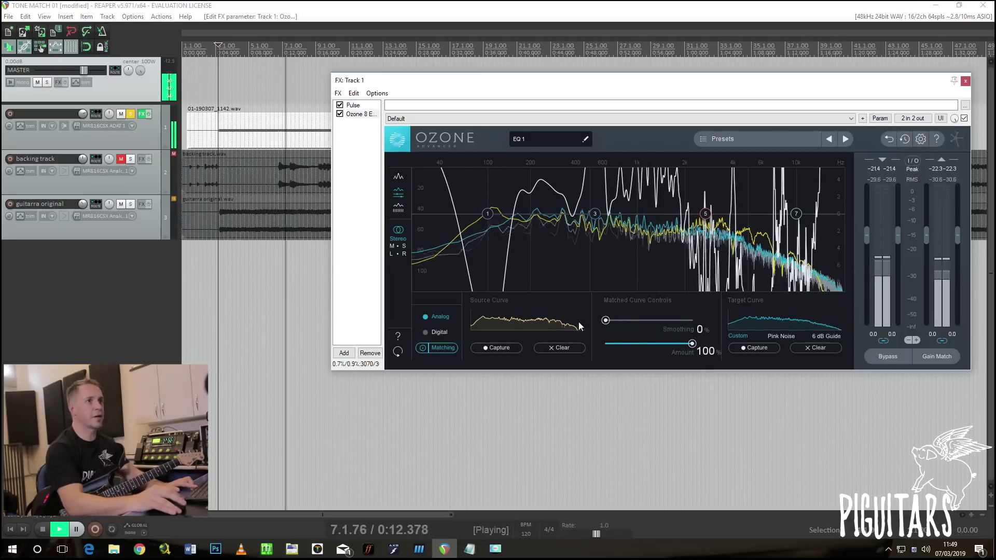
- Compare the recorded take with guitarra original by alternating exclusive solos and bypassing and re-enabling Ozone 8, and stop playback
ctrl+alt+click(130, 204)
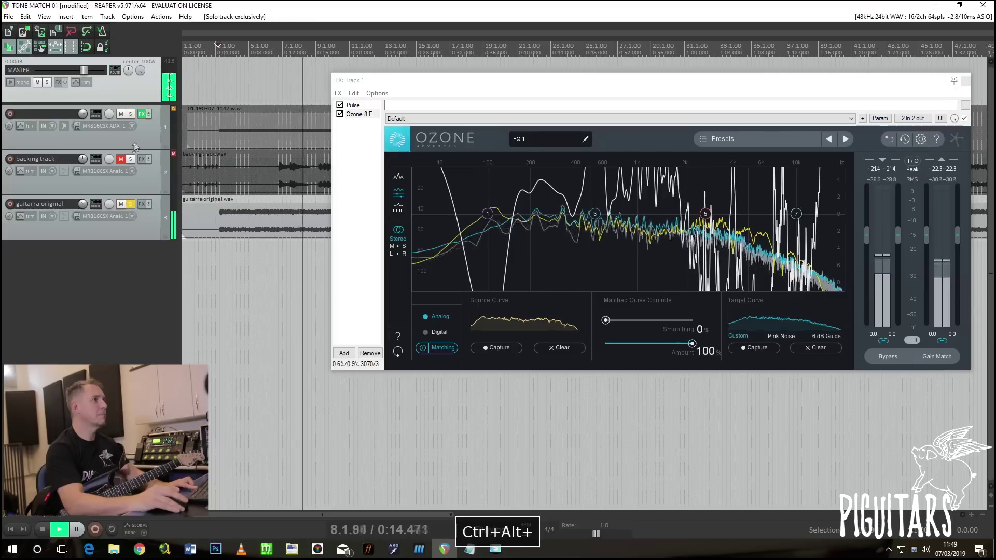
ctrl+alt+click(131, 204)
ctrl+alt+click(130, 114)
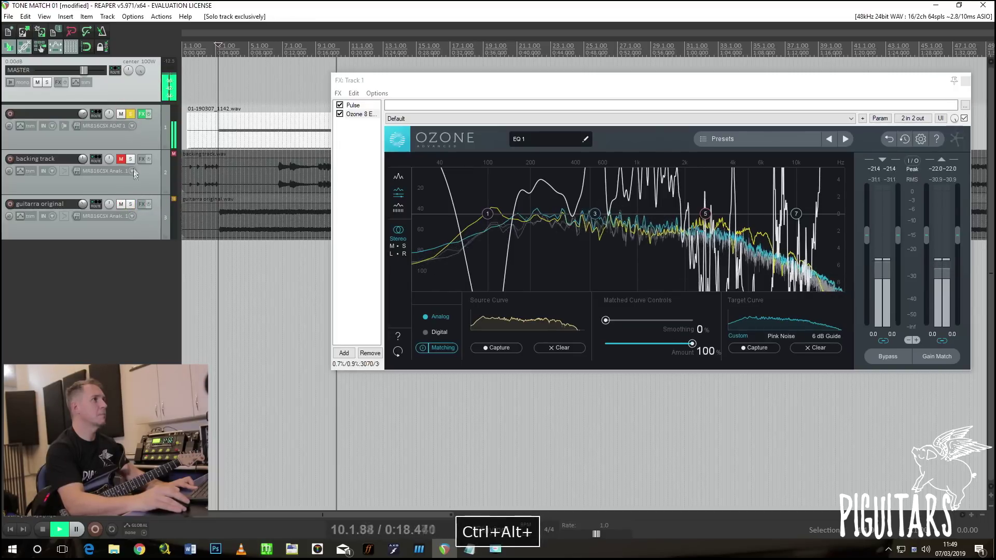
click(340, 115)
click(340, 114)
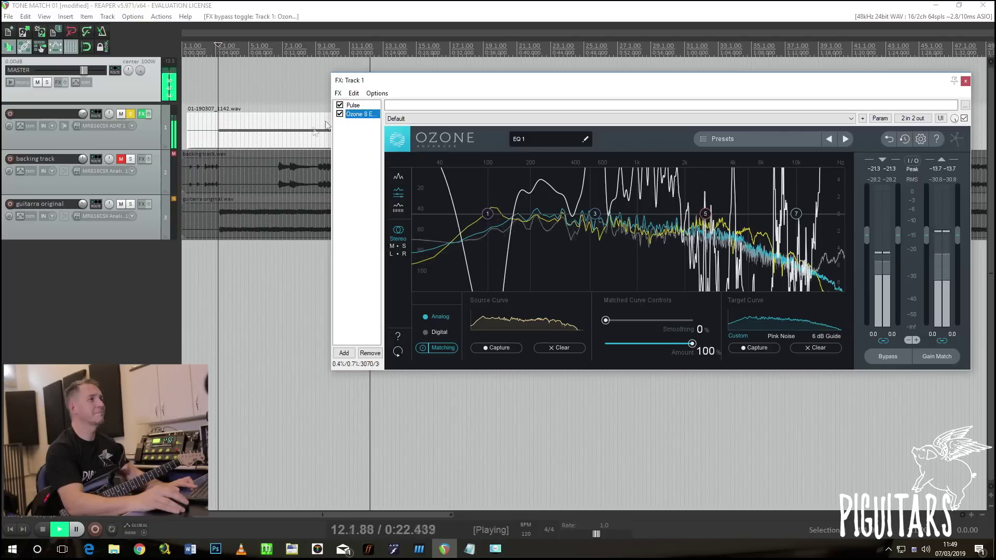
ctrl+alt+click(130, 204)
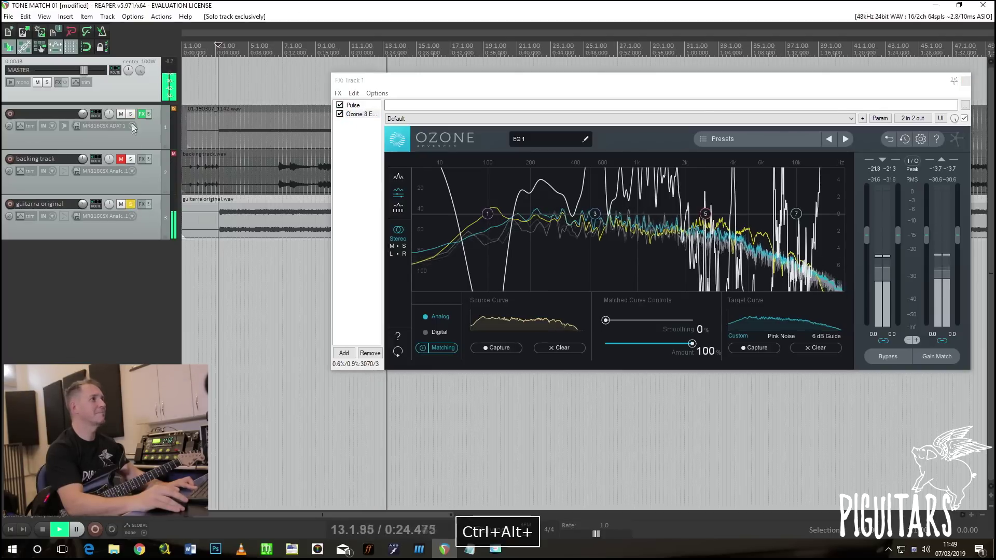
ctrl+alt+click(131, 114)
ctrl+alt+click(131, 204)
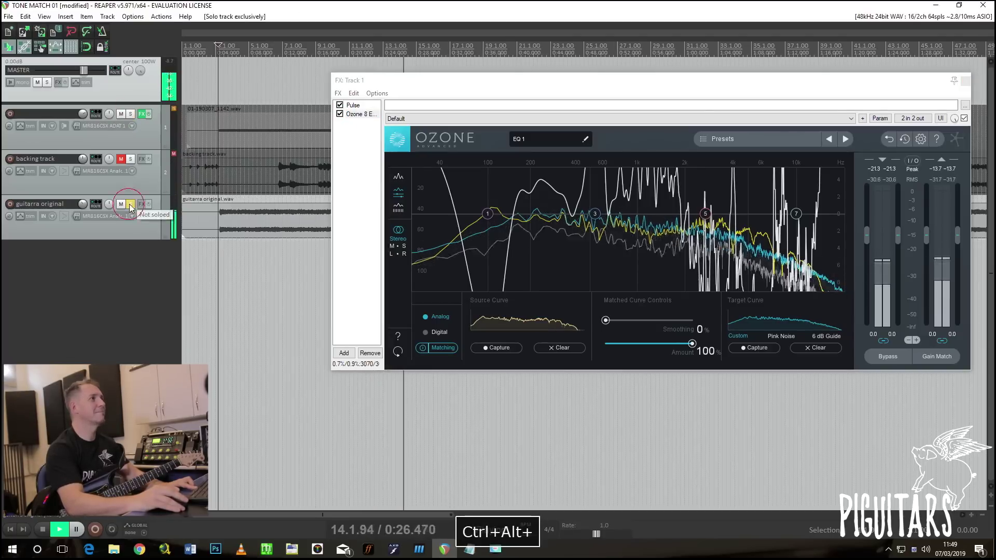
key(space)
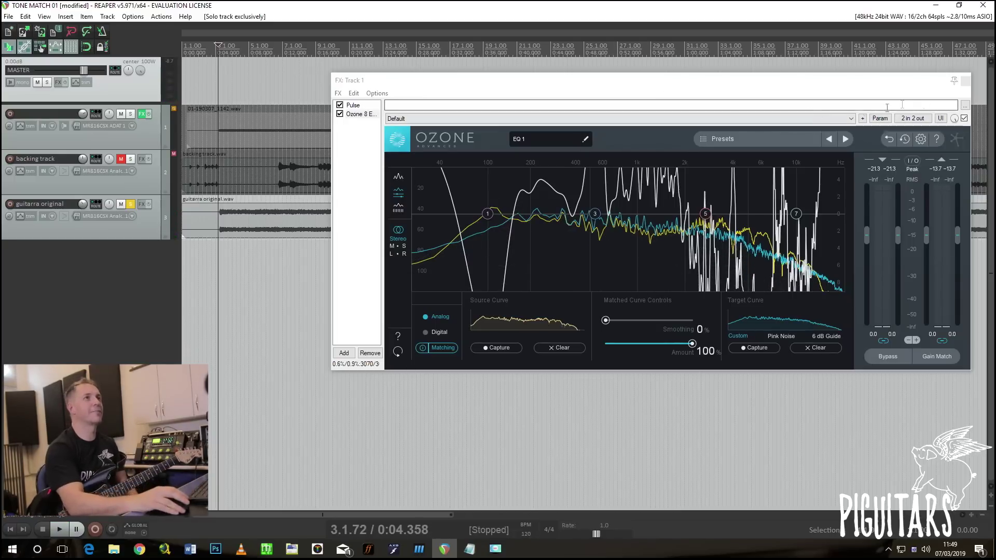
- Close the first track's effects window, place the edit cursor just past the recorded take and unsolo guitarra original
key(Escape)
scroll(463, 242, down, 4)
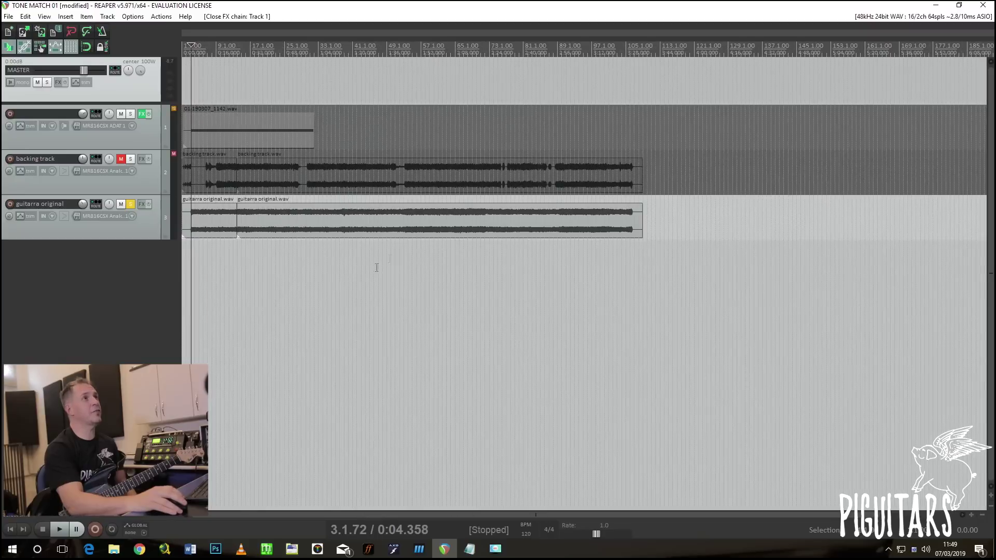
click(321, 289)
click(129, 205)
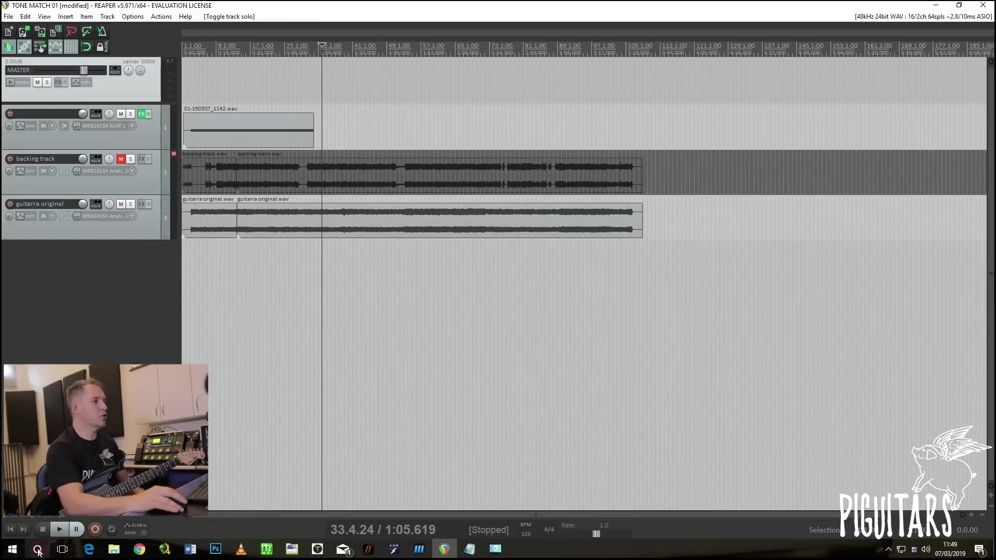
- Launch Voxengo Deconvolver and browse the project folder for a test tone file without choosing one
key(super)
text(VOXEN)
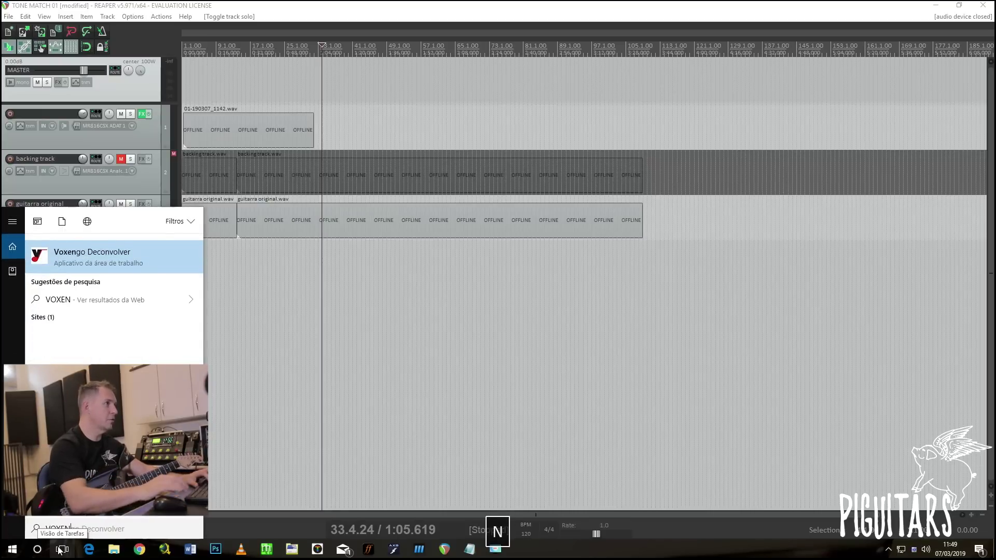
key(Return)
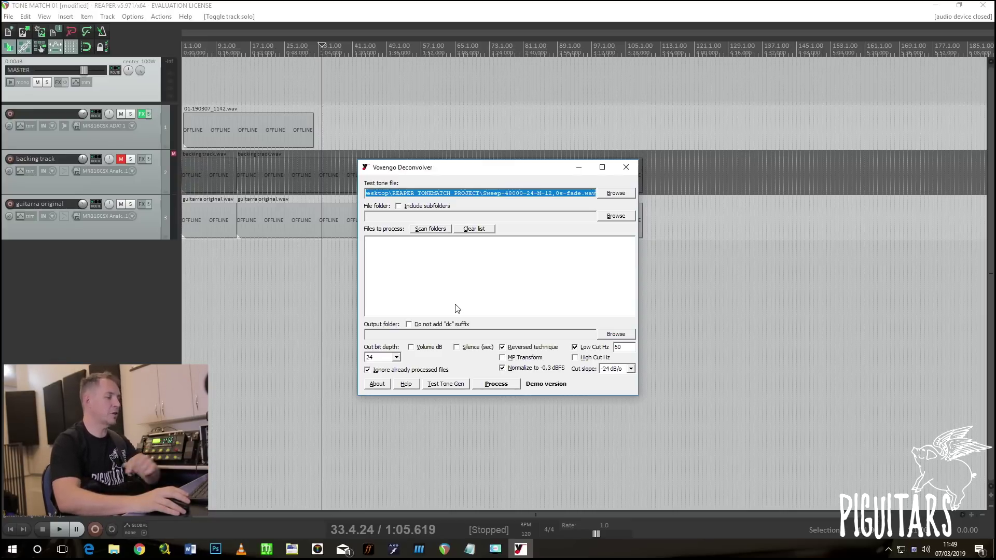
click(621, 195)
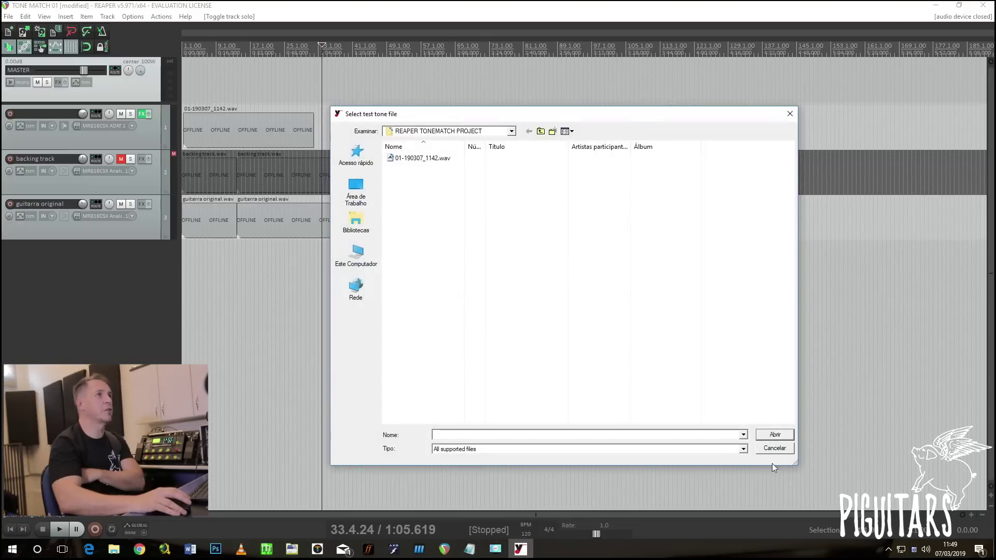
click(783, 451)
- Generate a 24-bit, 48000 Hz mono, 12-second faded test tone as Sweep-48000-24-M-12,0s-fade.wav in the desktop folder REAPER TONEMATCH PROJECT
click(445, 384)
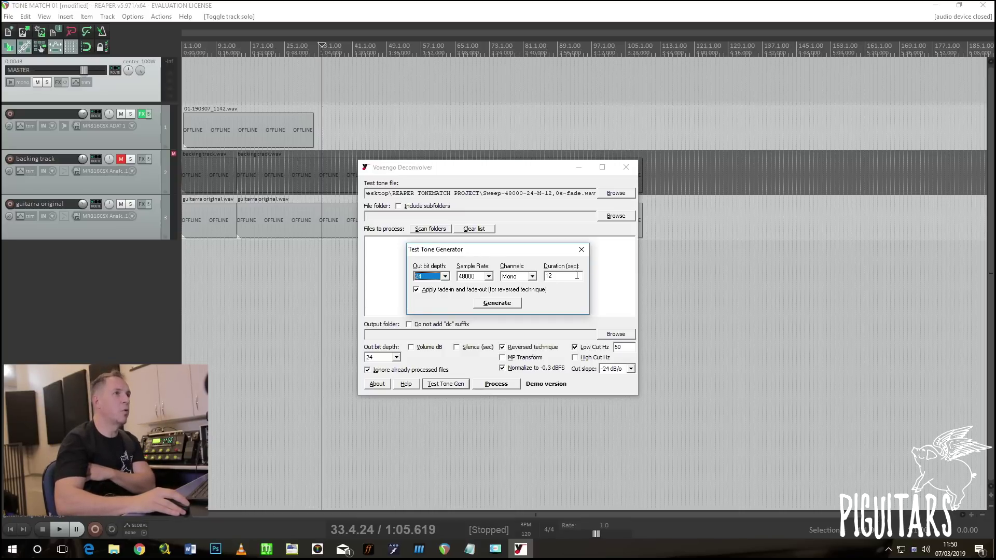
click(497, 303)
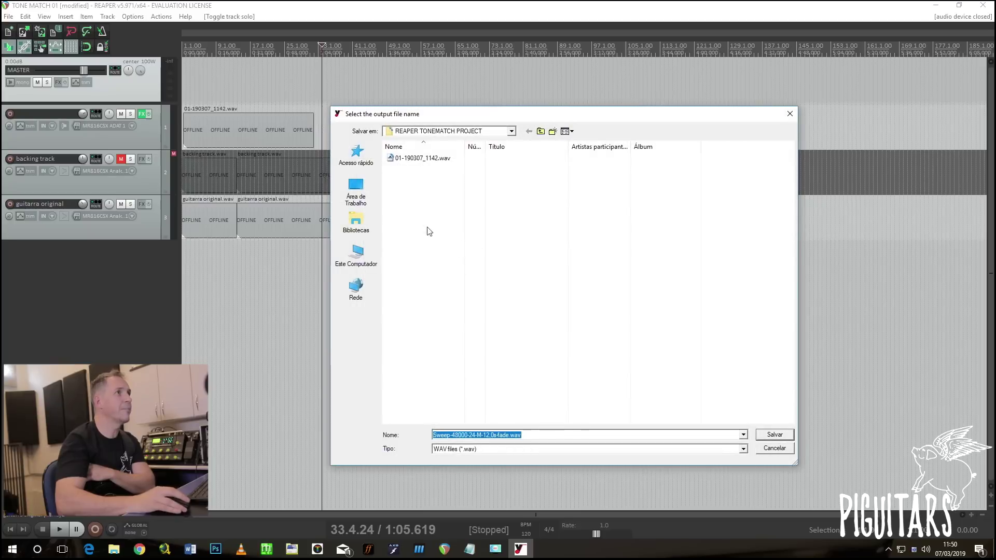
click(362, 195)
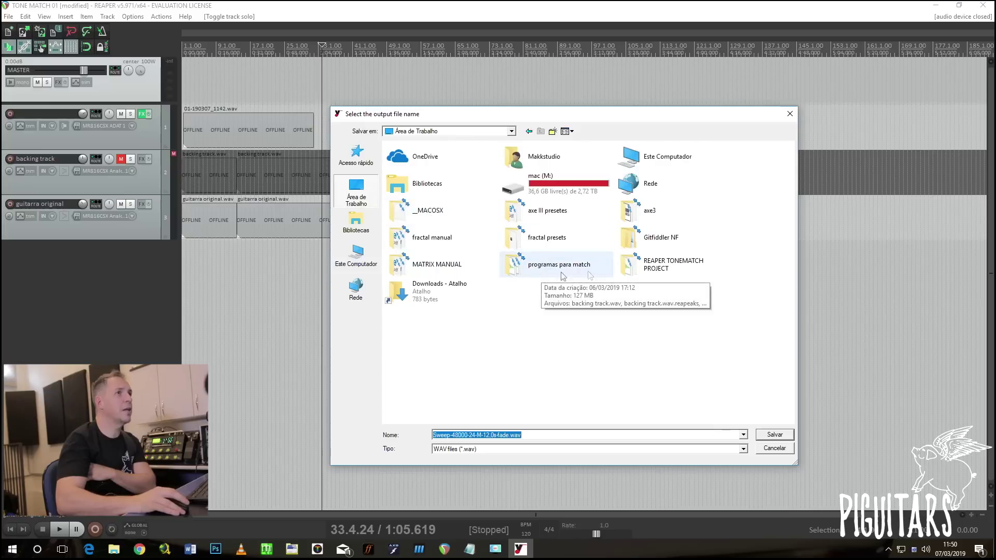
double_click(633, 265)
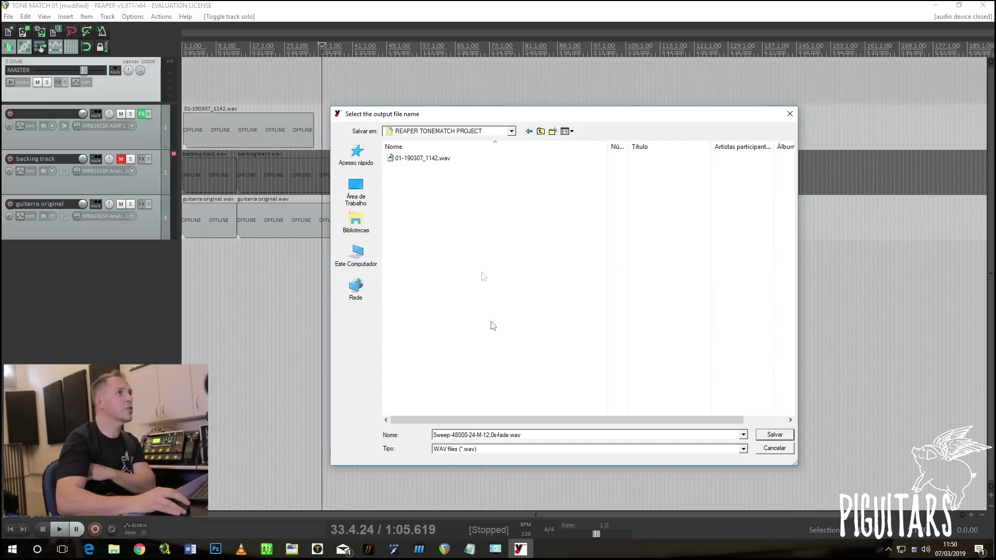
double_click(538, 435)
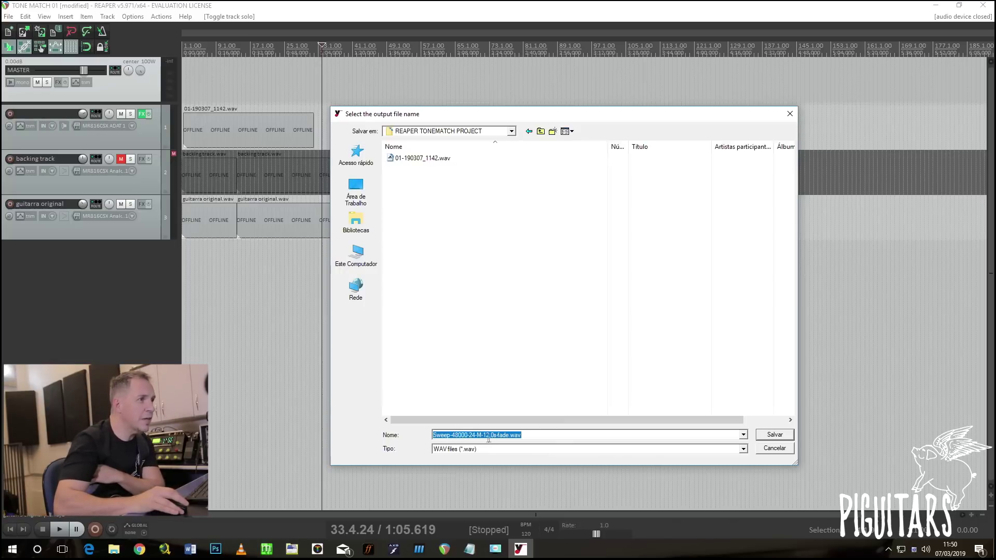
click(774, 435)
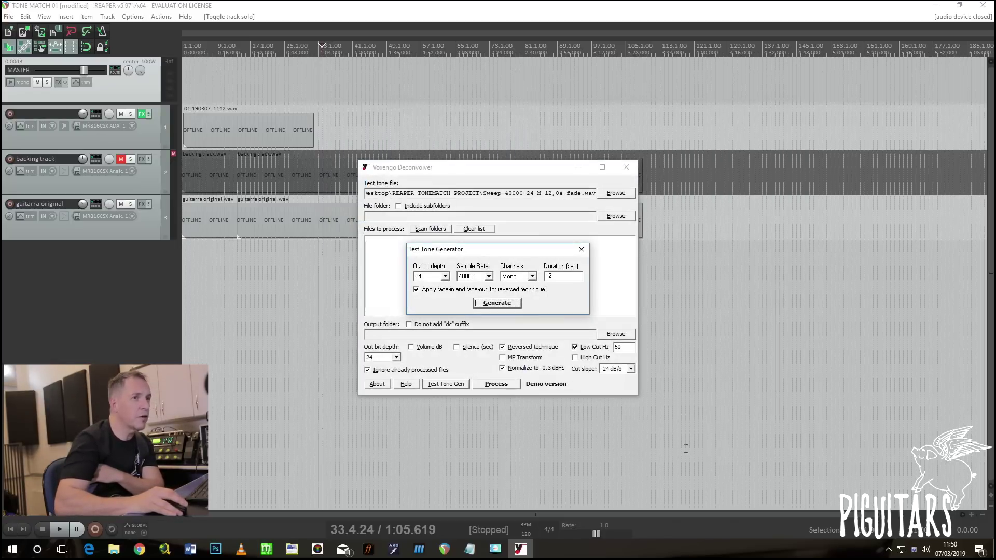
click(580, 249)
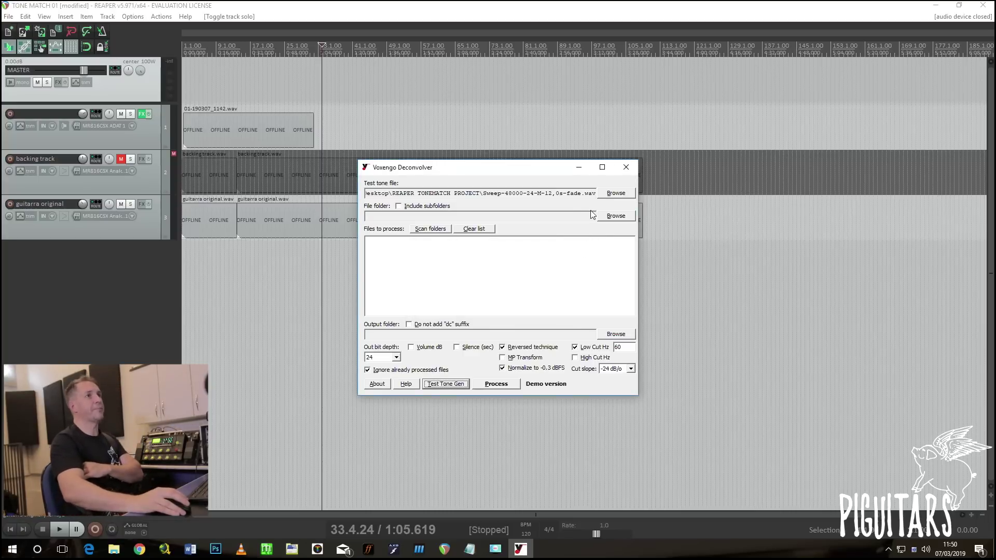
- Open the desktop folder REAPER TONEMATCH PROJECT in File Explorer, select the sweep file and widen the name column to show full file names
click(330, 128)
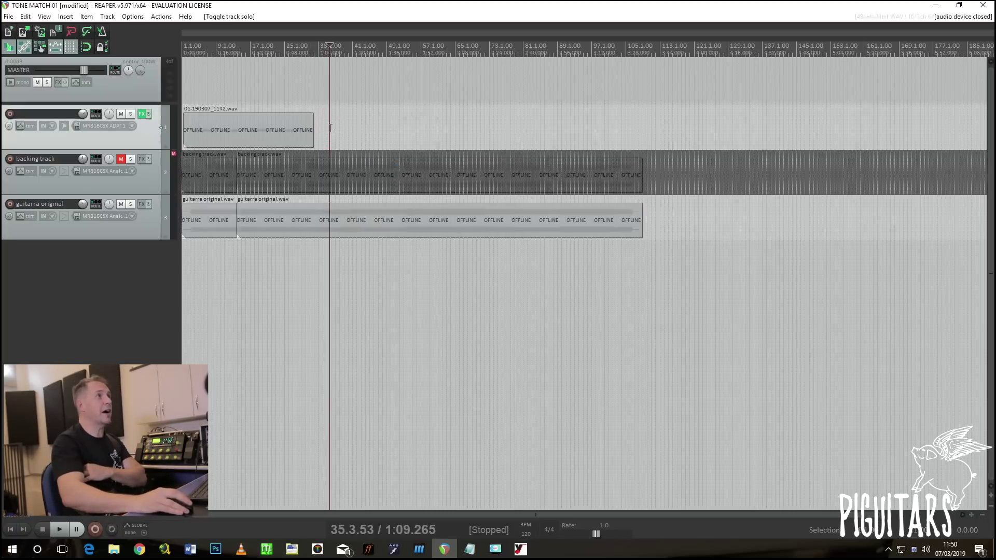
click(115, 548)
click(403, 211)
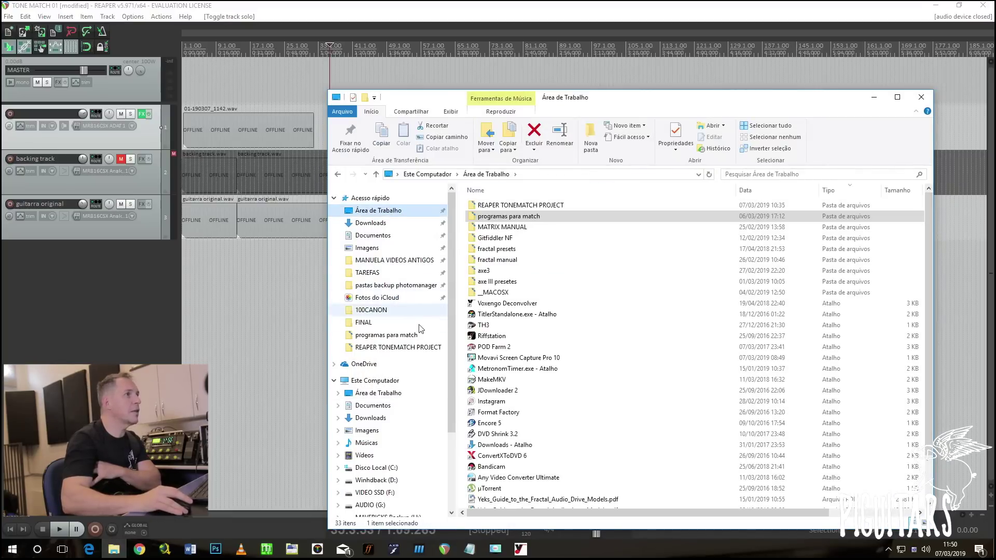
double_click(521, 206)
click(511, 227)
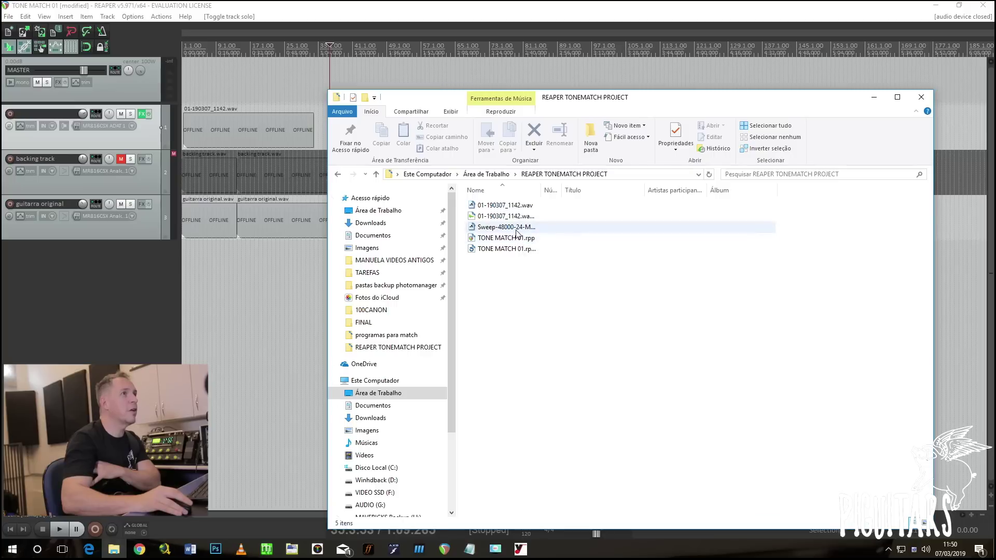
double_click(559, 193)
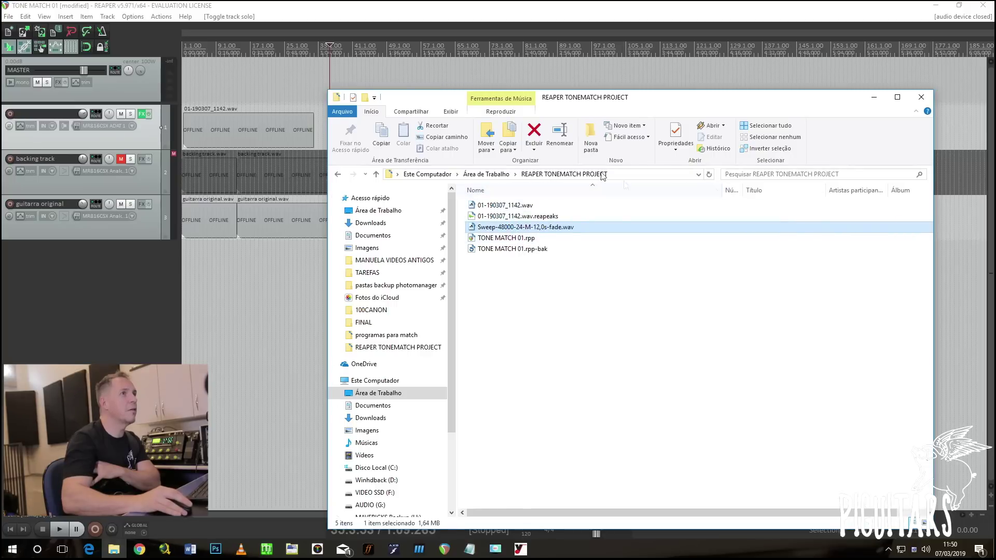
- Move the File Explorer window aside and insert the sweep file on REAPER's first track, just after the recorded take
drag(570, 99, 885, 128)
mouse_move(815, 261)
mouse_down()
mouse_move(471, 133)
mouse_move(346, 130)
mouse_up()
click(347, 131)
- Review Pulse and Ozone 8 Equalizer in the first track's effects chain and close its window
click(140, 114)
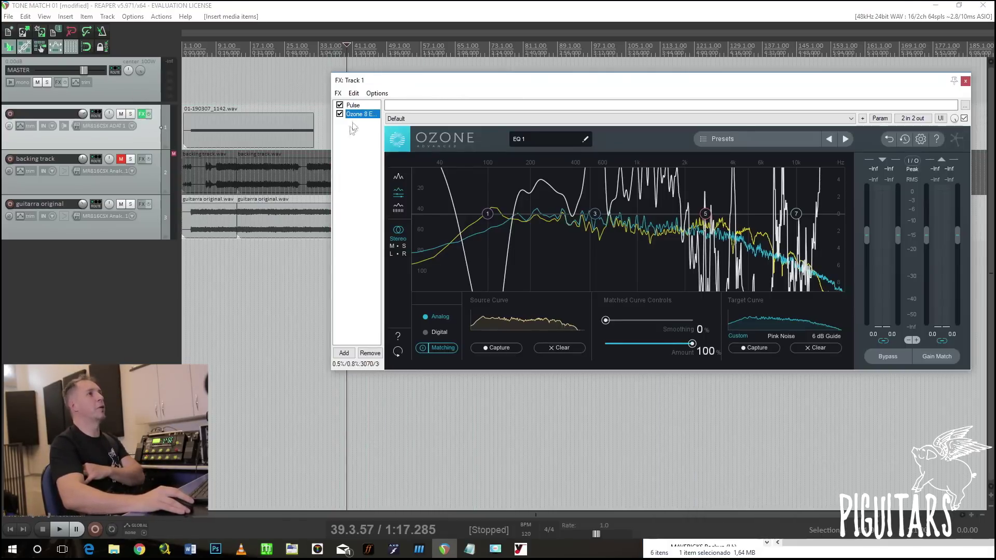
click(355, 106)
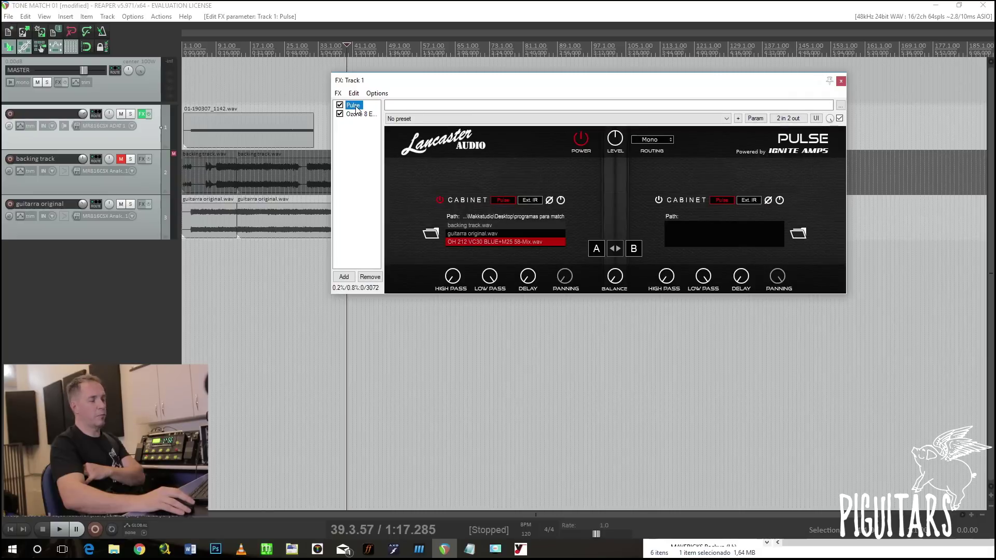
click(360, 114)
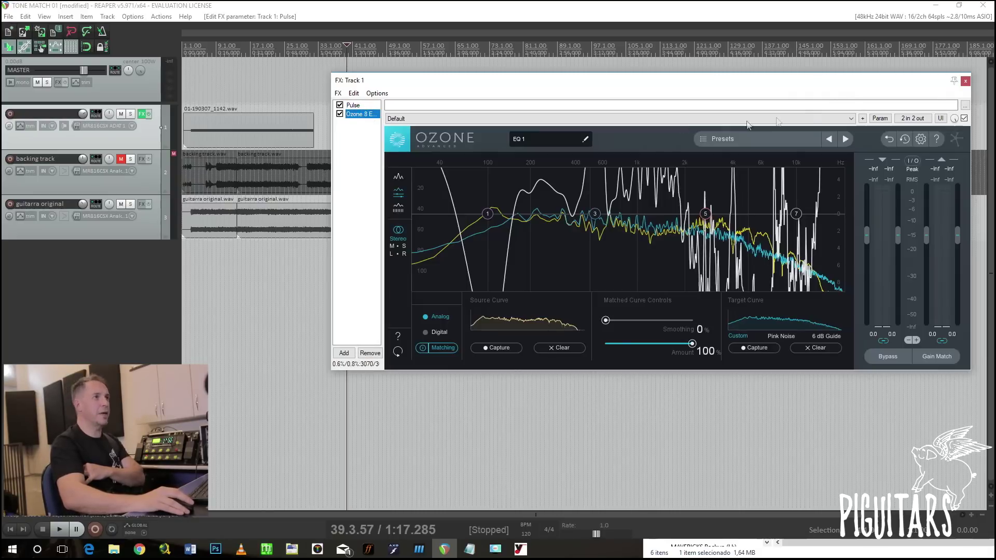
click(965, 81)
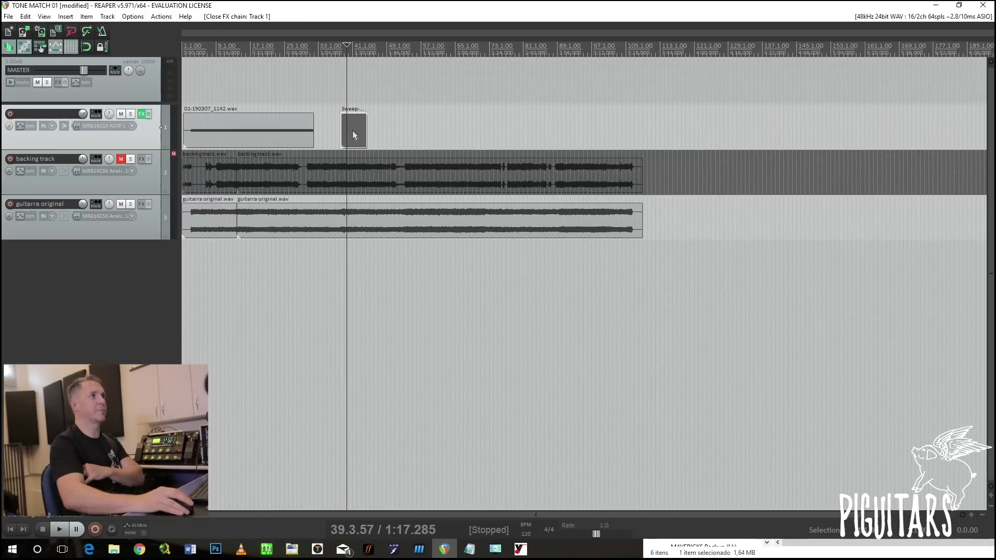
- Make the first track taller, lower the sweep item's volume to -3.02 dB and apply the track FX to it as a new mono take
scroll(353, 126, up, 5)
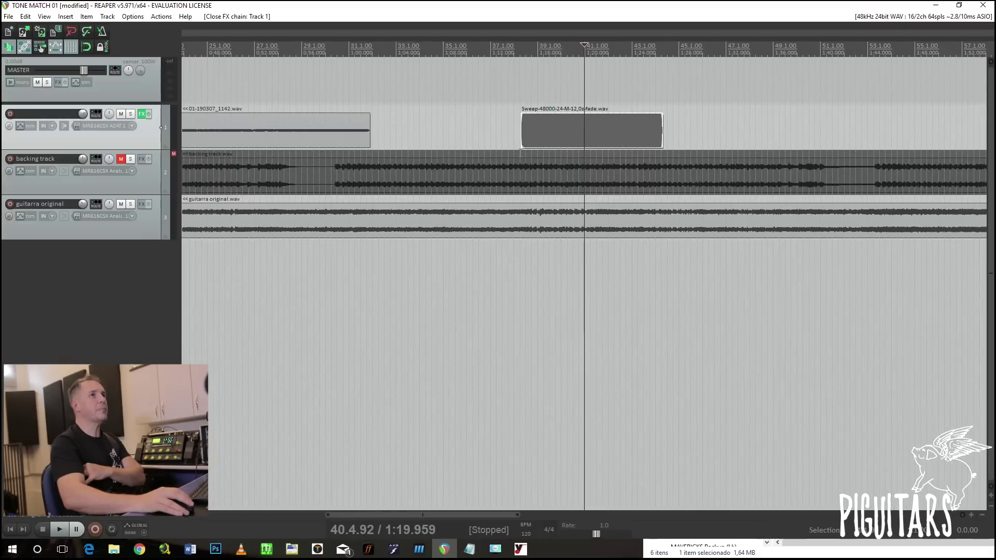
drag(147, 149, 334, 222)
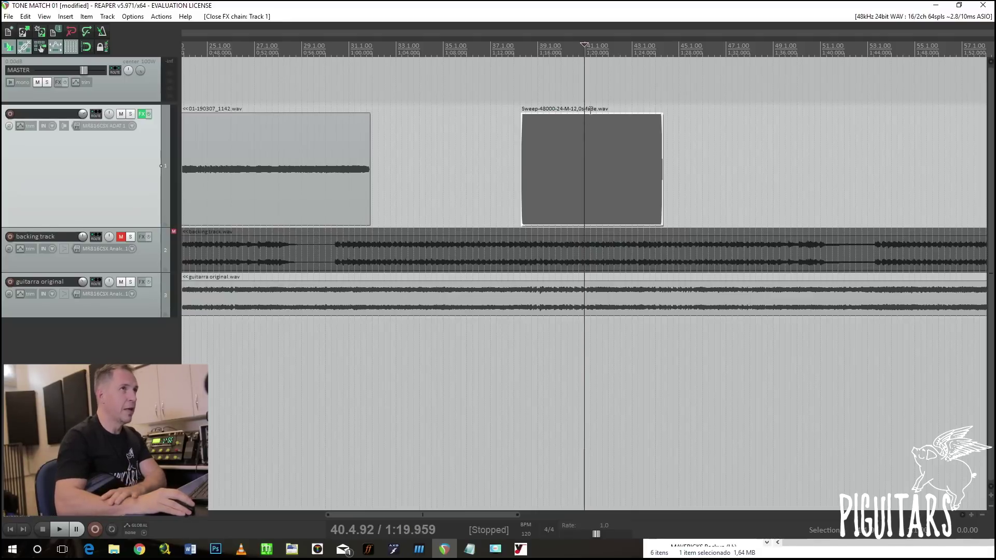
scroll(586, 127, up, 5)
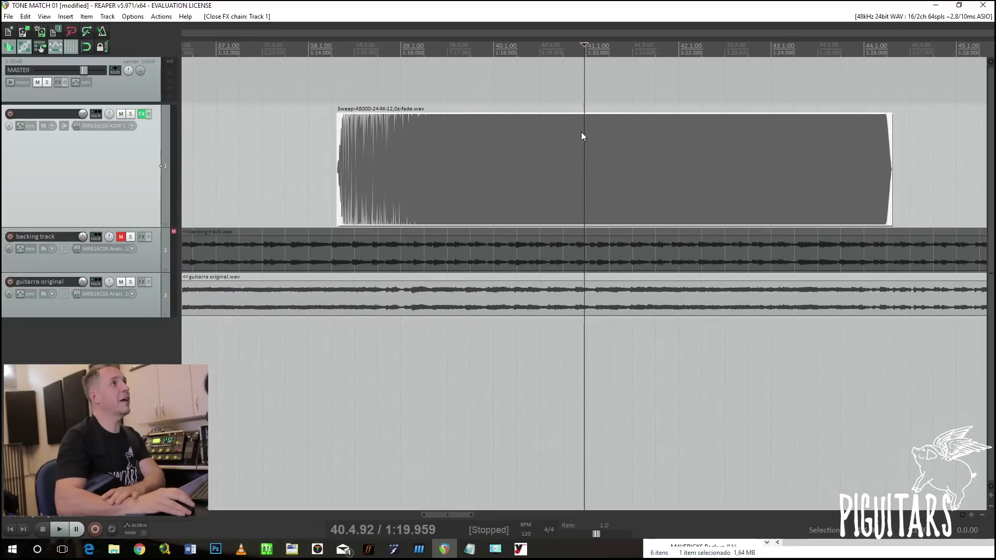
drag(553, 114, 559, 147)
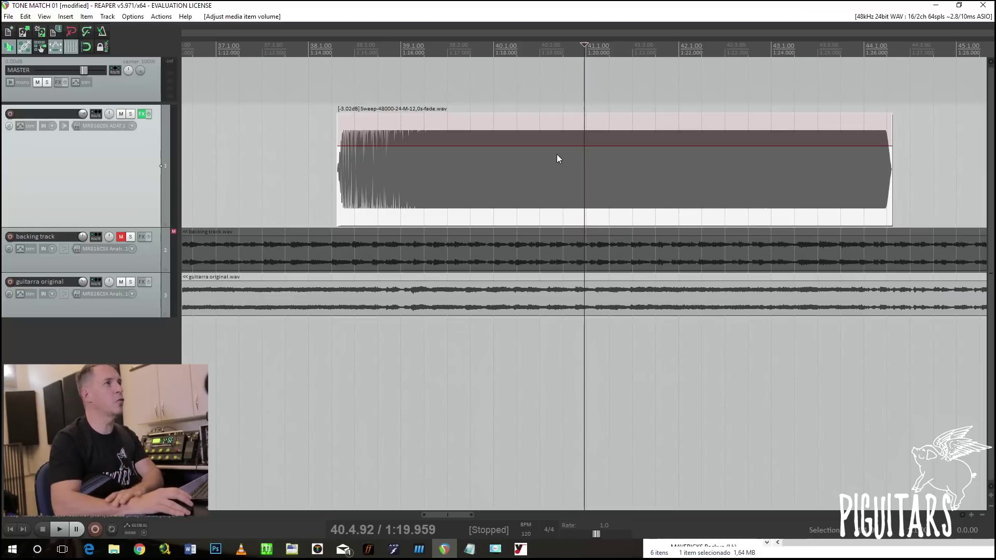
right_click(556, 154)
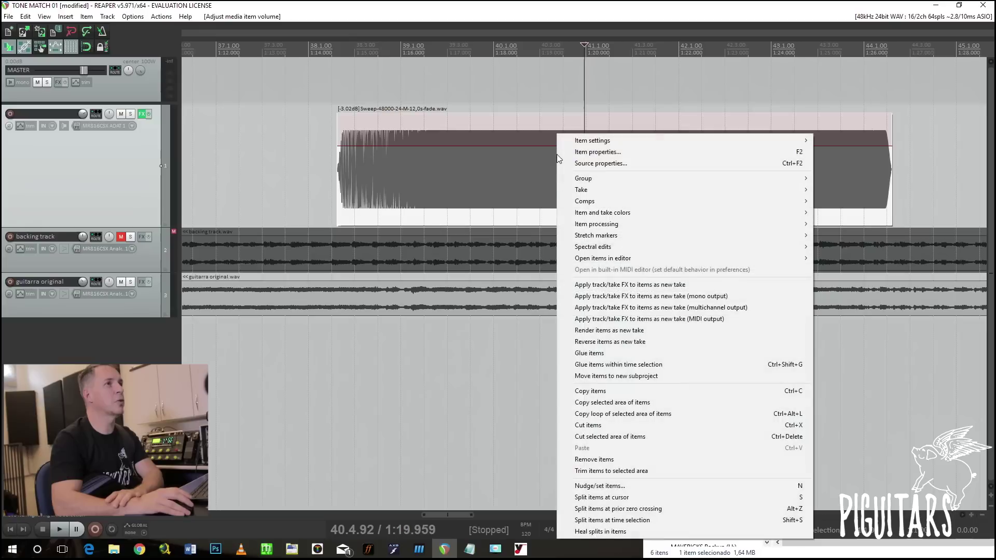
click(648, 296)
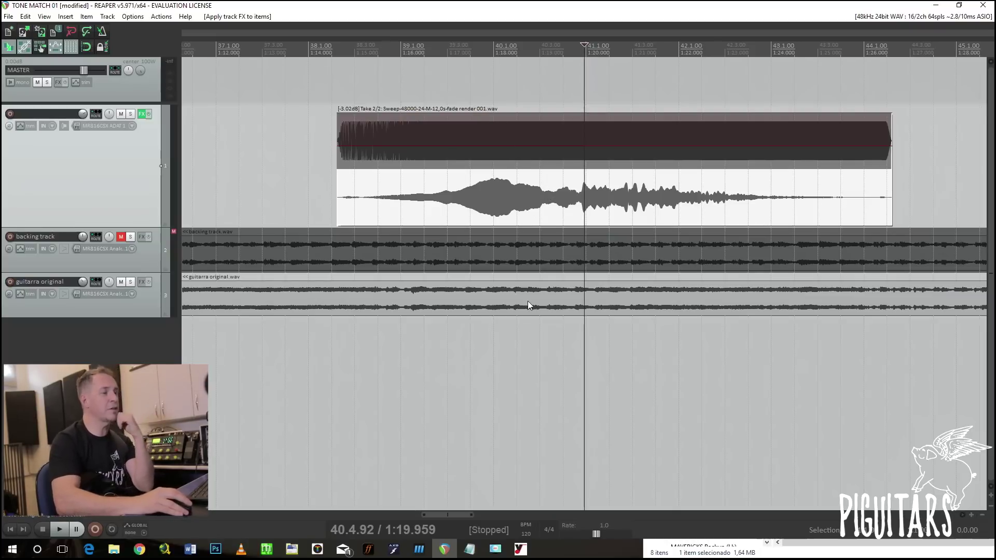
- Switch to Voxengo Deconvolver and choose Sweep-48000-24-M-12,0s-fade.wav from the REAPER TONEMATCH PROJECT folder as the test tone file
click(514, 556)
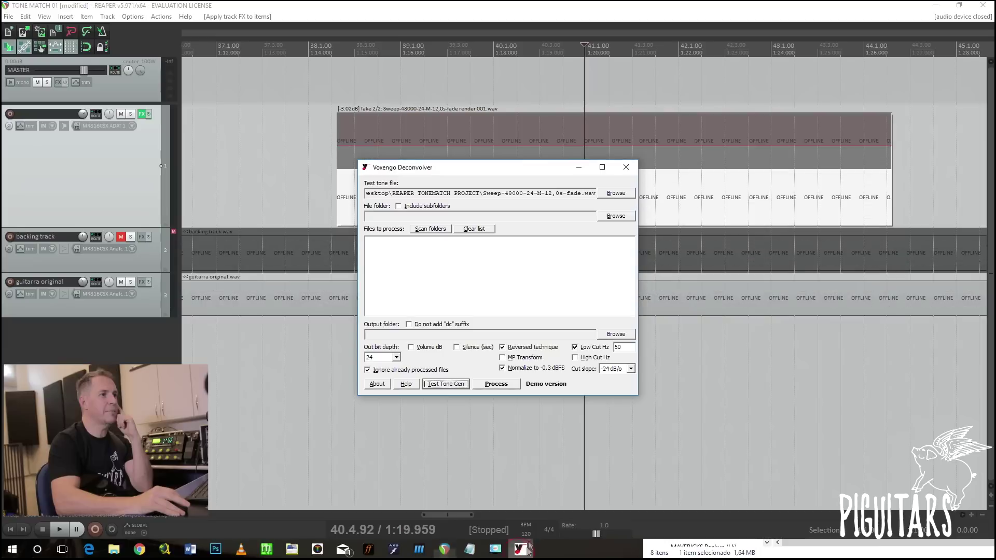
click(614, 195)
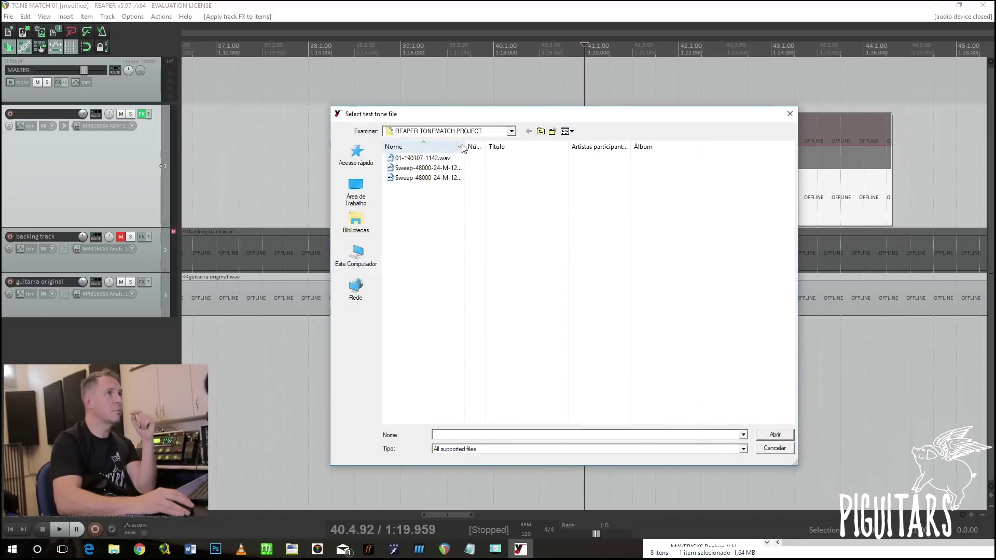
drag(465, 146, 629, 146)
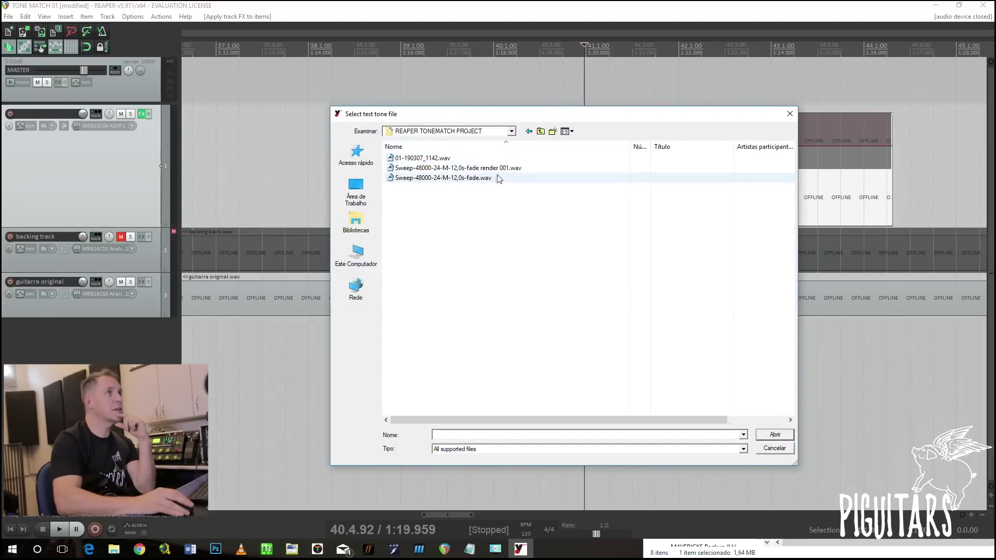
double_click(466, 178)
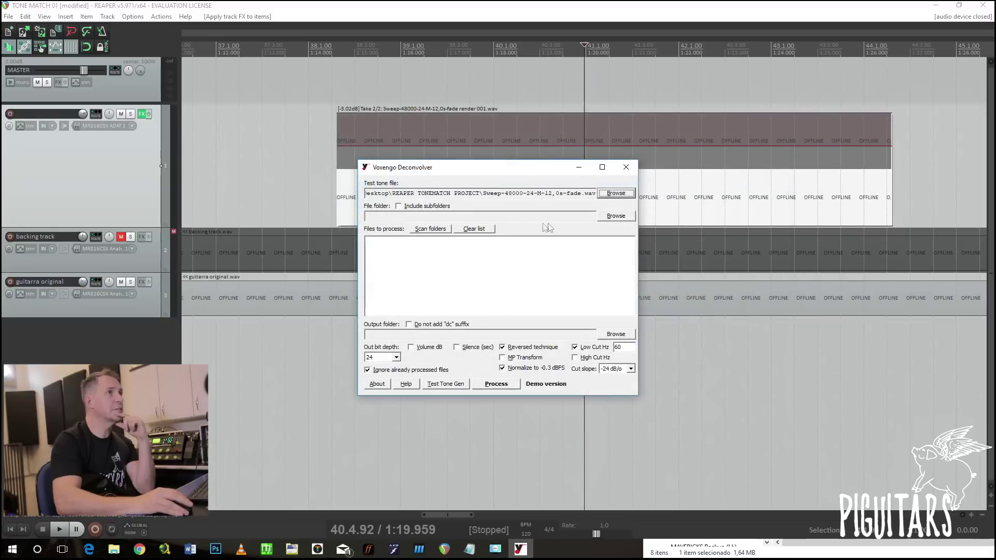
- Deconvolve Sweep-48000-24-M-12,0s-fade render 001.wav with REAPER TONEMATCH PROJECT as the output folder and close Deconvolver
drag(522, 169, 632, 223)
click(715, 271)
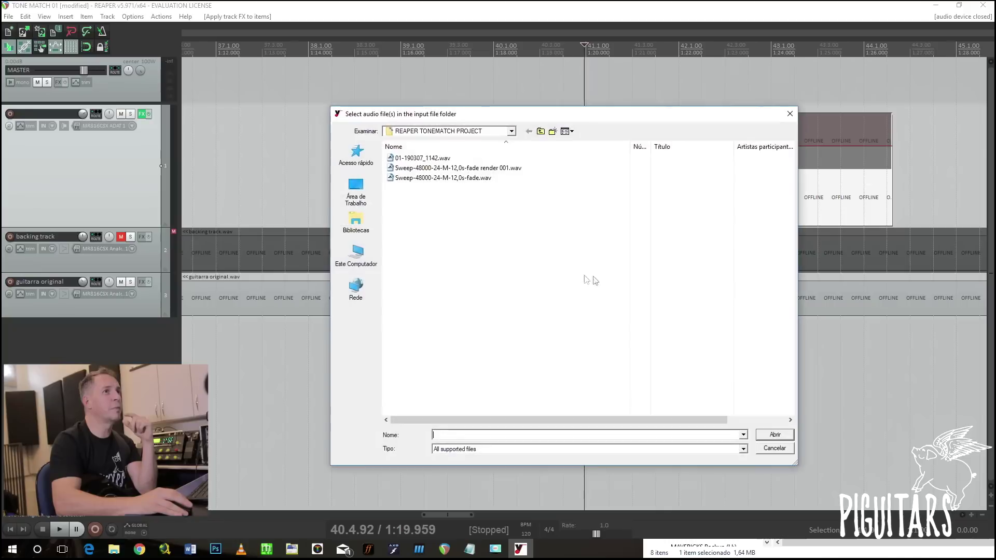
double_click(498, 167)
click(553, 332)
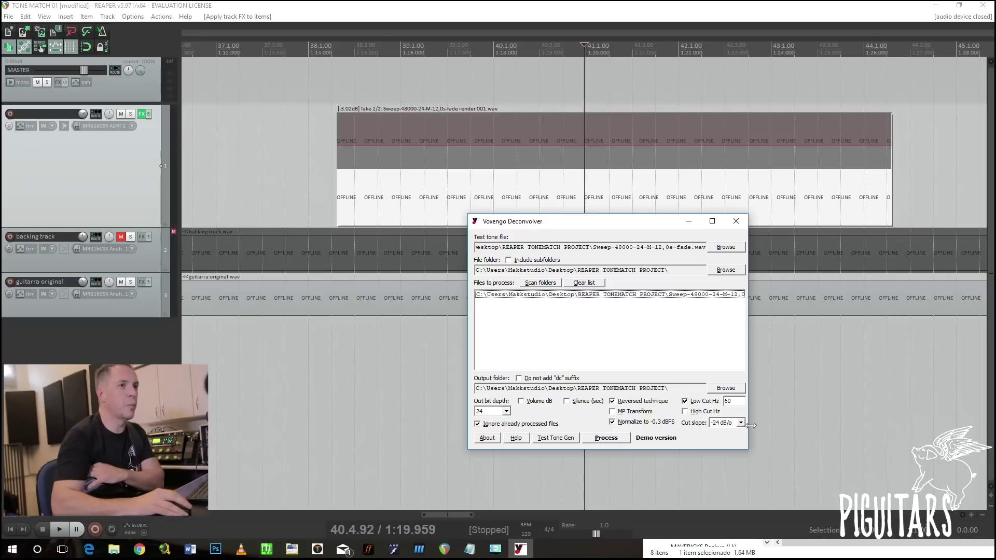
click(605, 439)
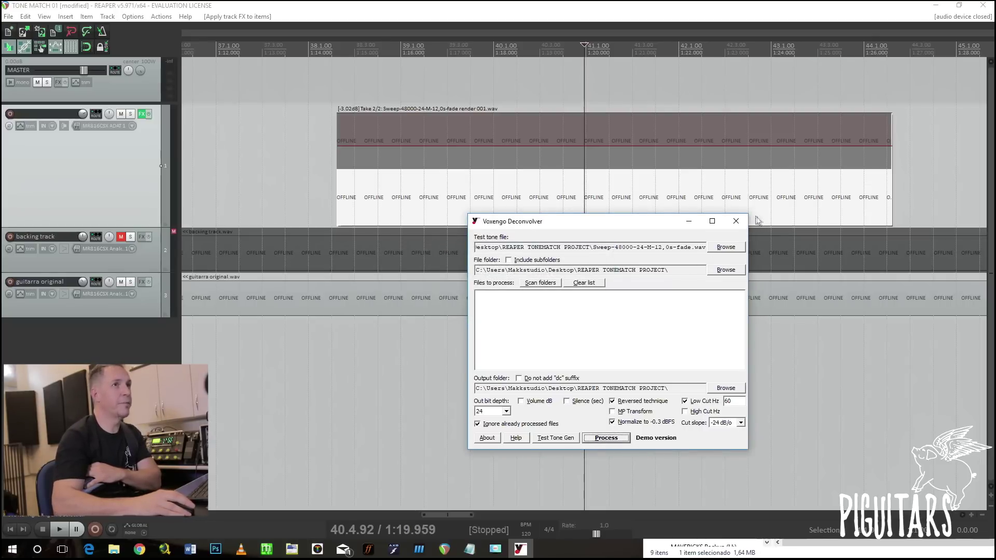
click(735, 221)
- Switch to File Explorer and rename Sweep-48000-24-M-12,0s-fade render 001_dc.wav as TIE YOUR MOTHER TONEMATCH.wav
click(113, 549)
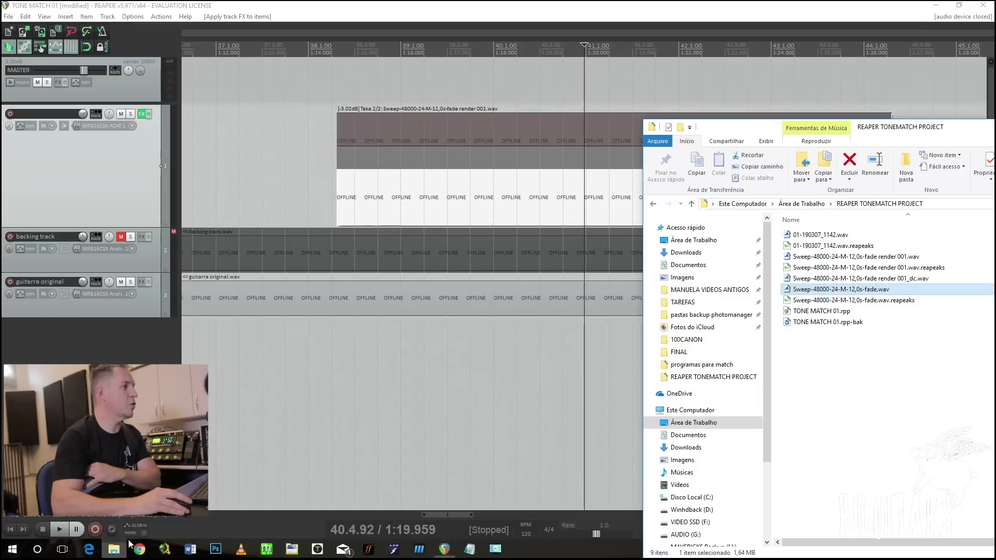
click(843, 338)
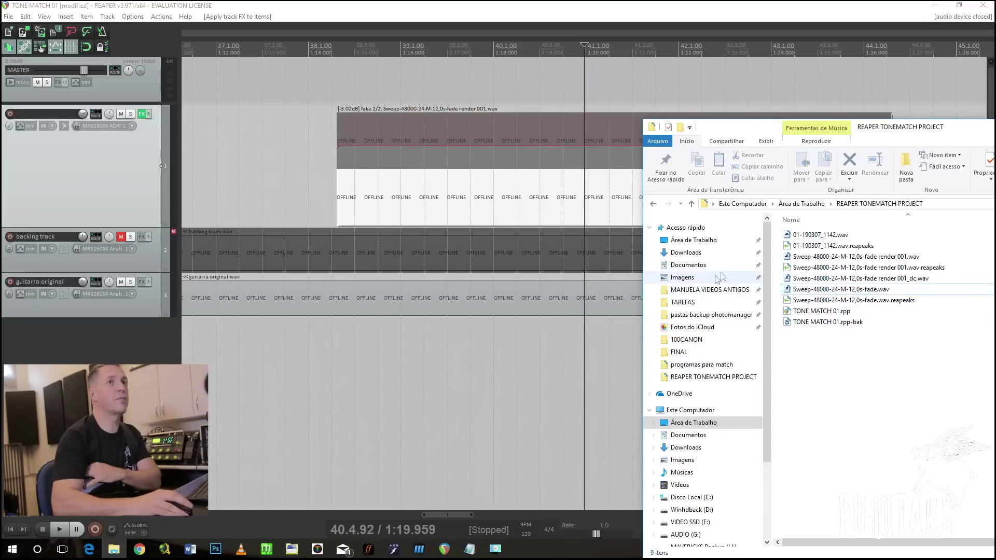
drag(856, 133, 566, 131)
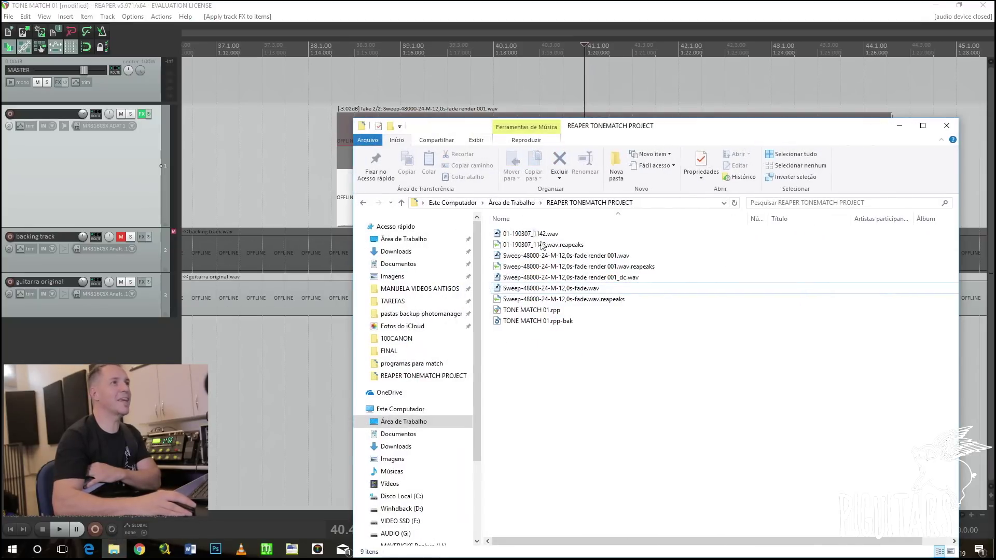
click(589, 279)
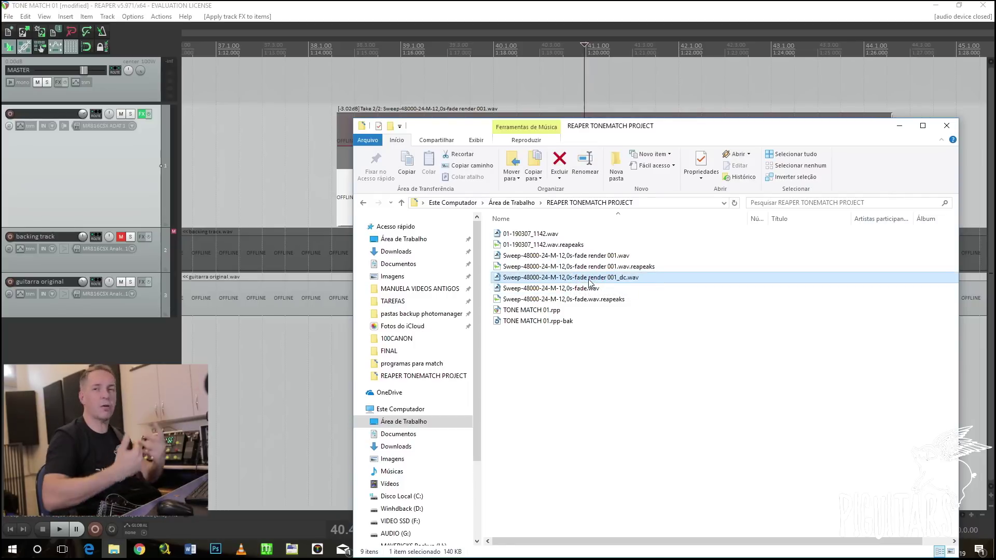
click(589, 280)
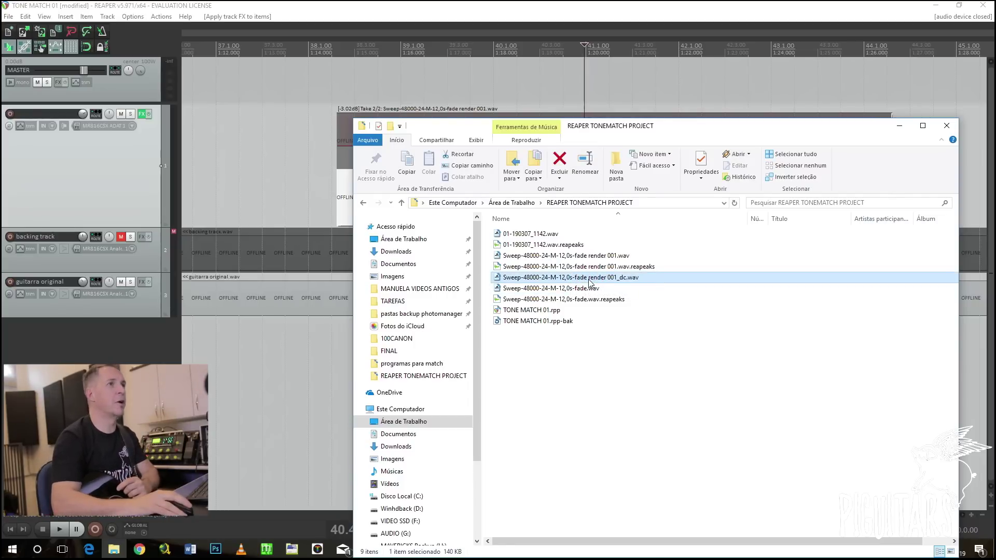
text(TIE)
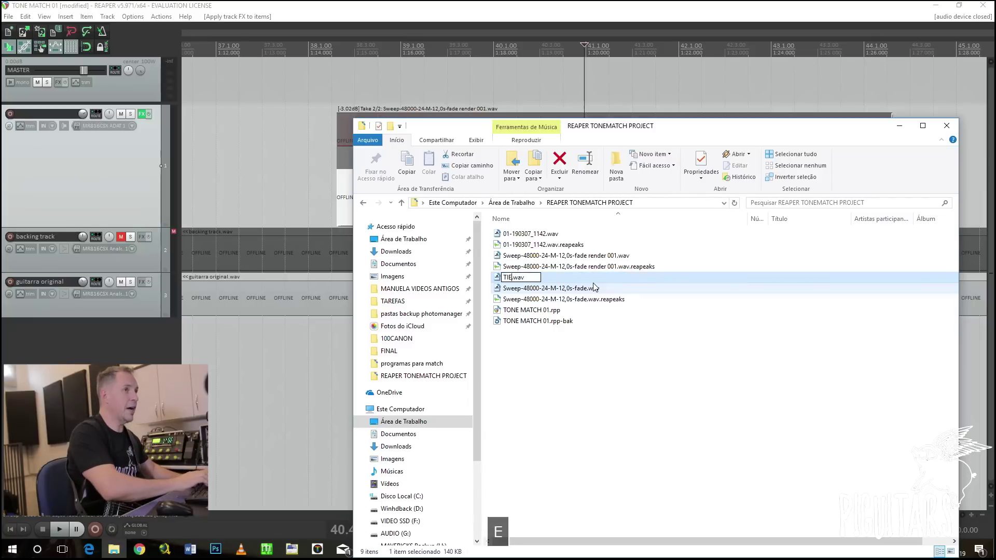
text( YOUR MOTHER)
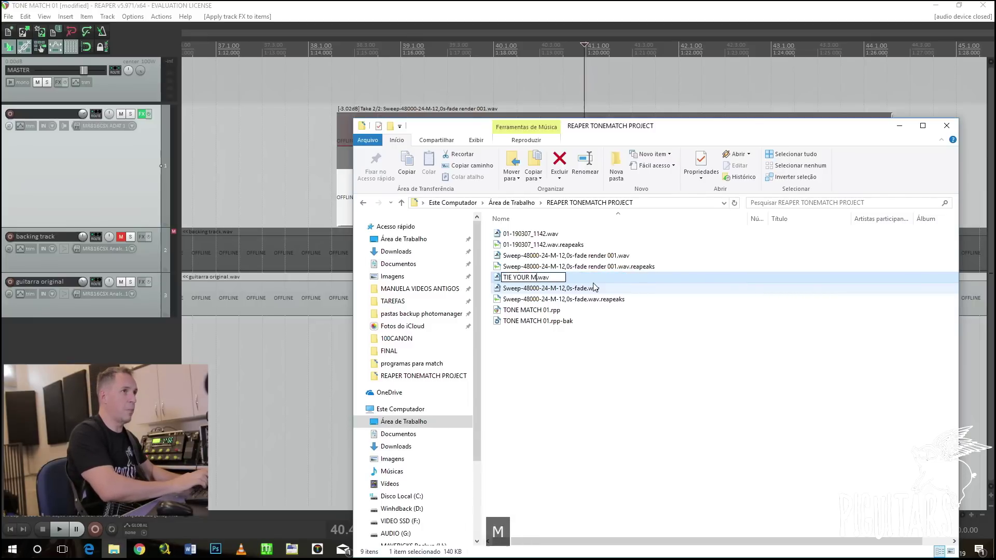
text( TONEMAC)
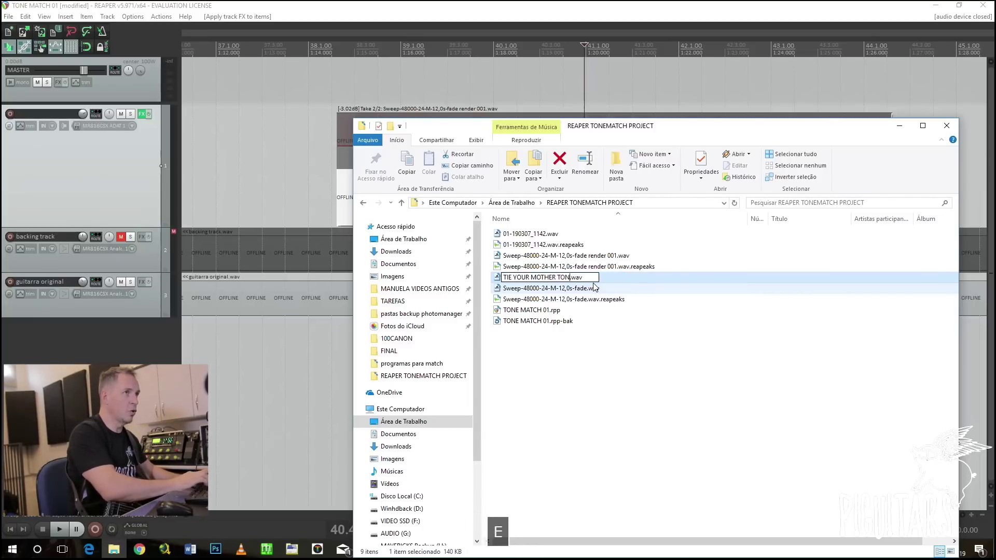
key(BackSpace)
text(TCH)
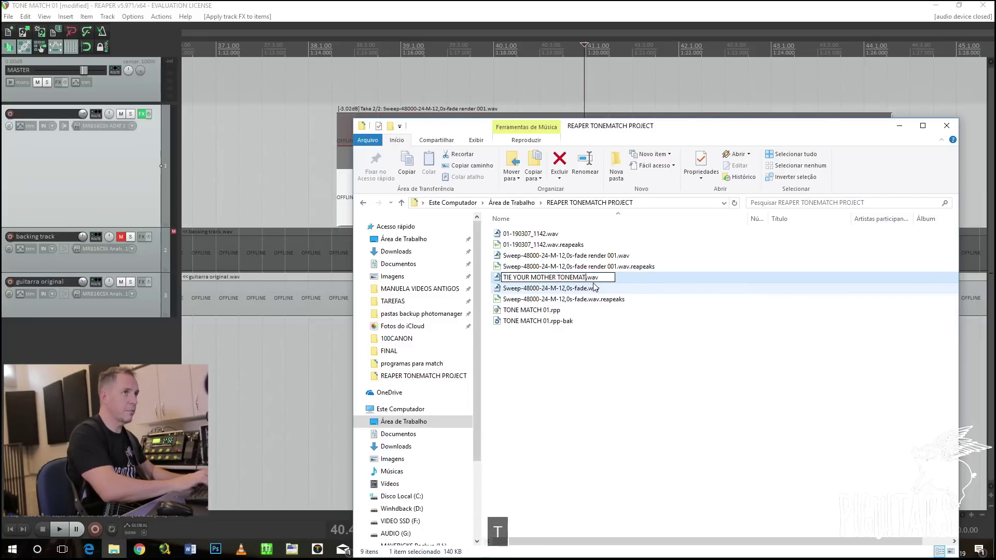
key(Return)
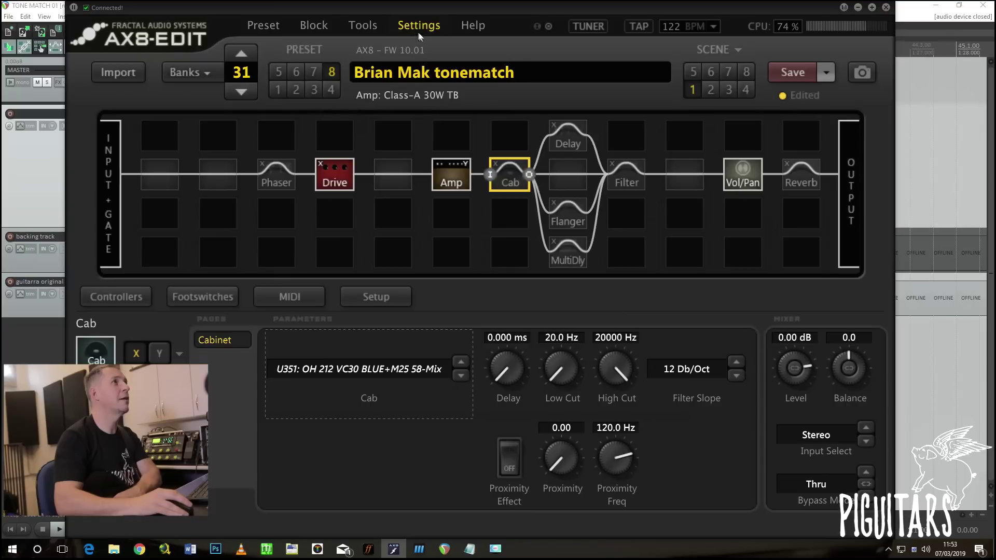
- Open the cab manager in AX8-Edit and load the user cab from the REAPER TONEMATCH PROJECT folder, including sub-folders and bank files
click(419, 25)
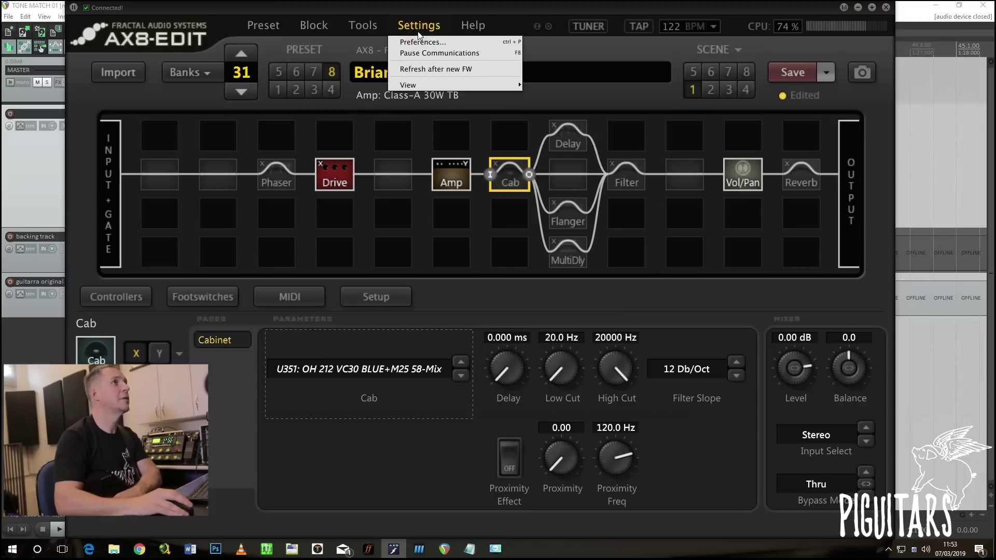
mouse_move(363, 26)
click(386, 80)
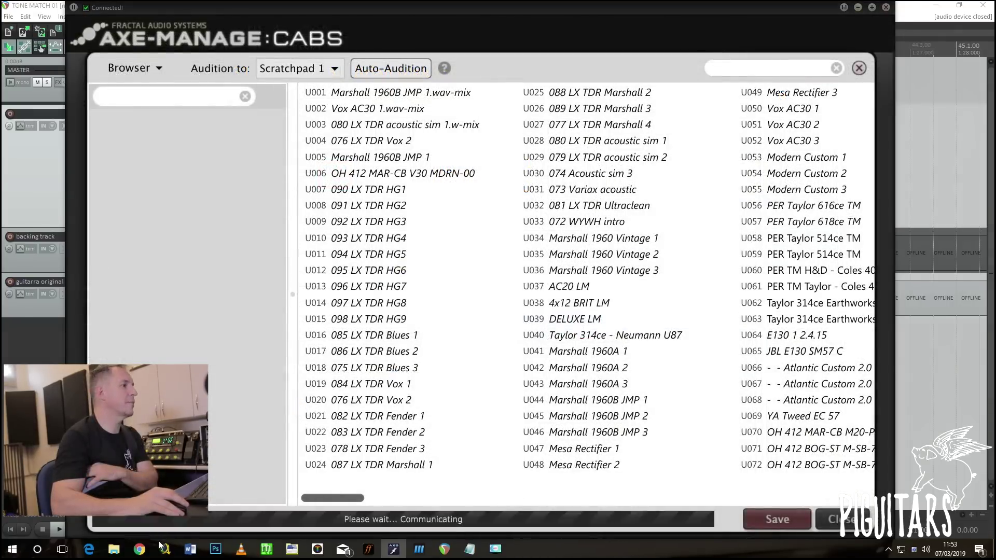
click(117, 549)
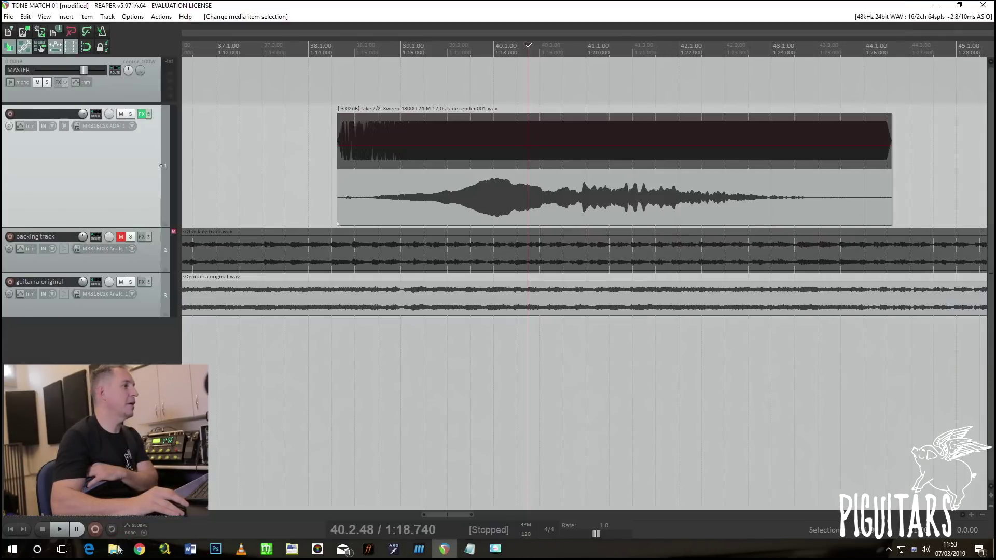
click(114, 549)
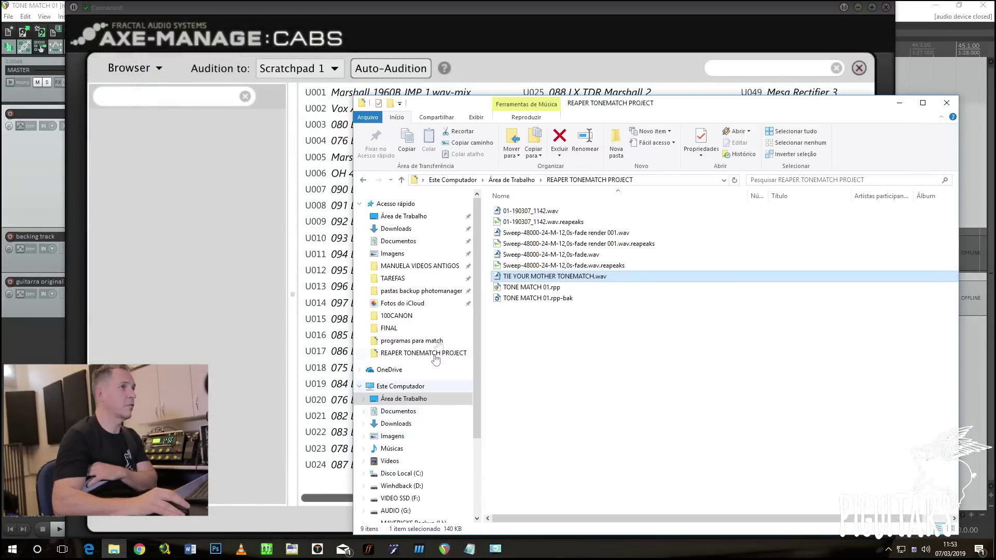
drag(513, 278, 200, 228)
click(302, 207)
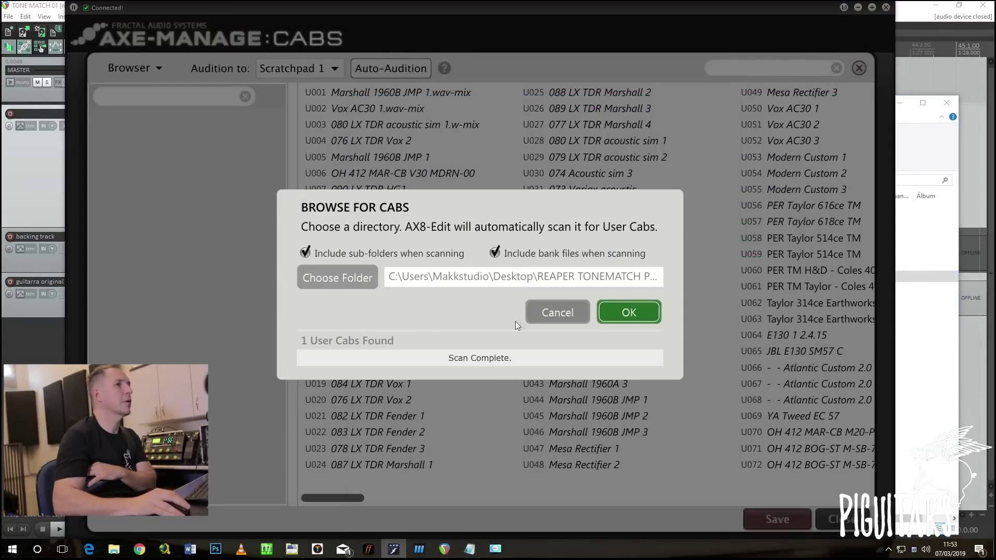
click(627, 312)
- Widen the cab browser to show the full name and copy TIE YOUR MOTHER TONEMATCH into user cab slot U352
drag(287, 299, 263, 303)
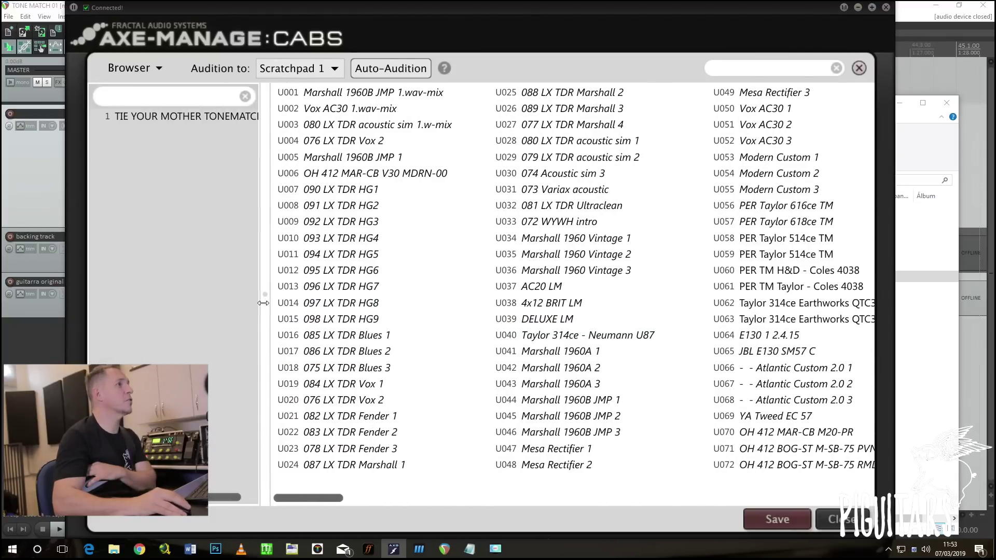
drag(158, 303, 301, 301)
click(114, 116)
drag(333, 500, 674, 511)
drag(155, 119, 583, 341)
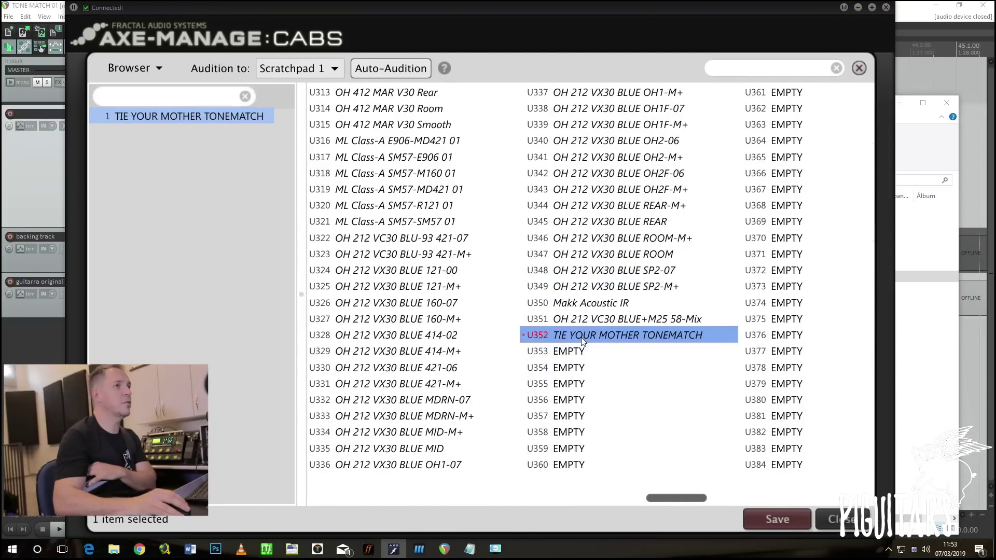
- Save the cab changes to the AX8 and close the cab manager
click(783, 519)
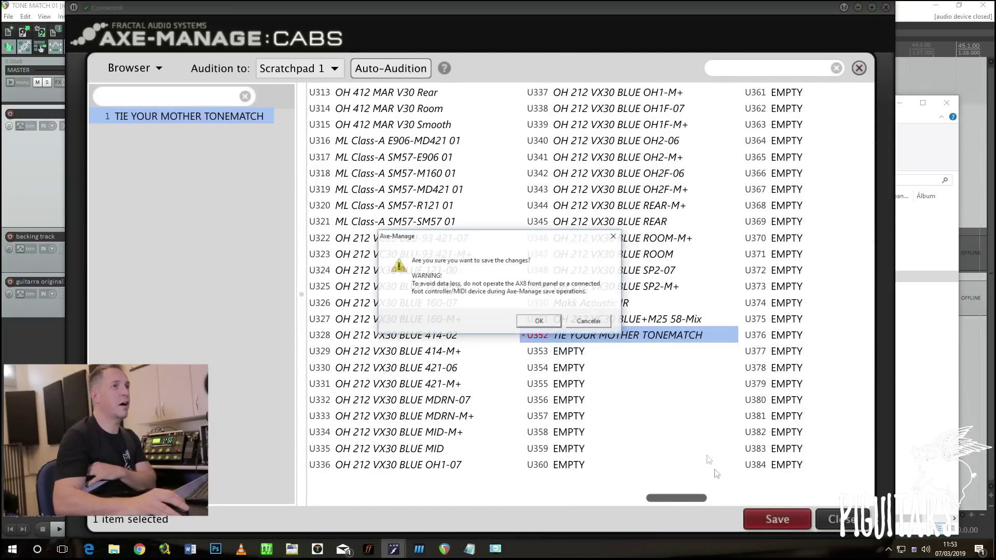
click(543, 322)
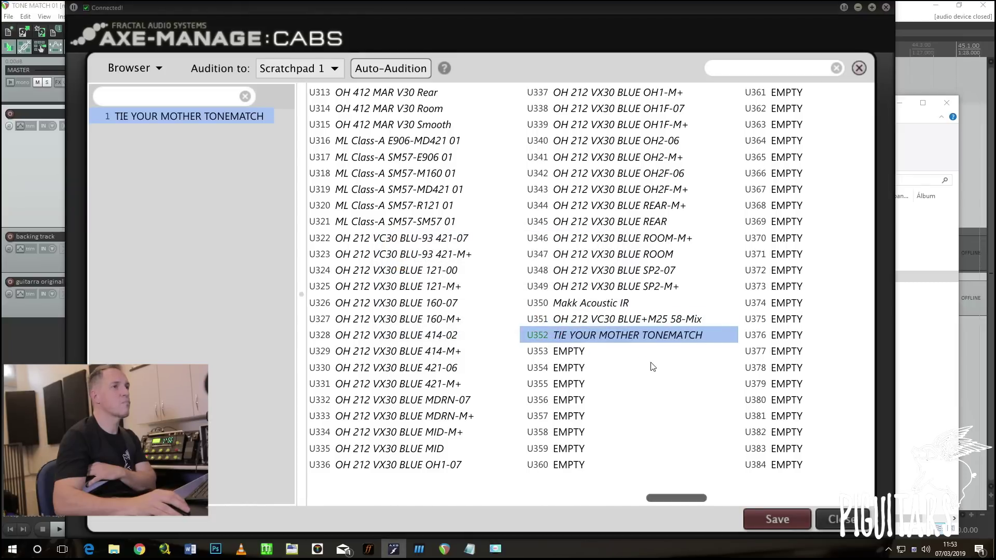
click(832, 519)
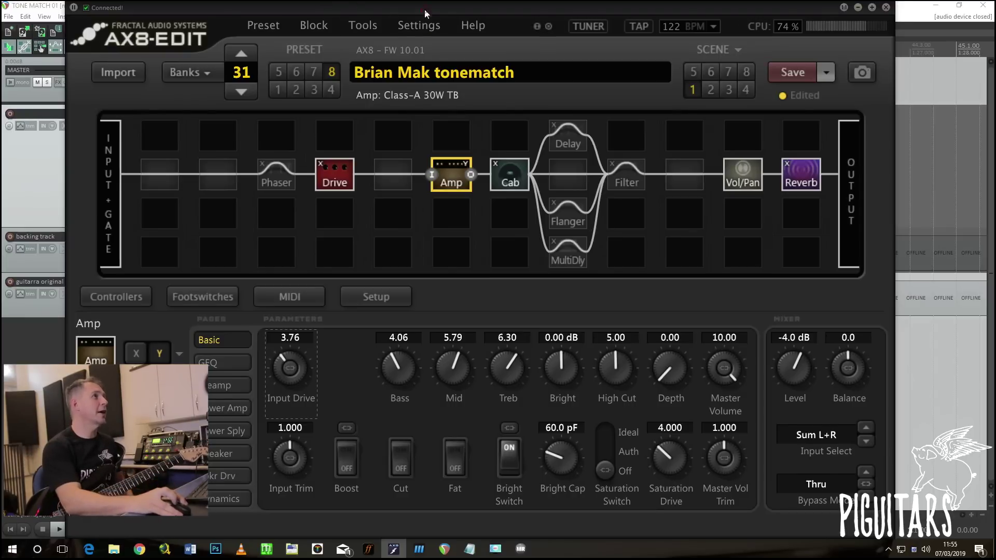
- Move the AX8-Edit window aside, return to REAPER and mute the first track, with the whole project in view
drag(424, 14, 575, 17)
click(184, 13)
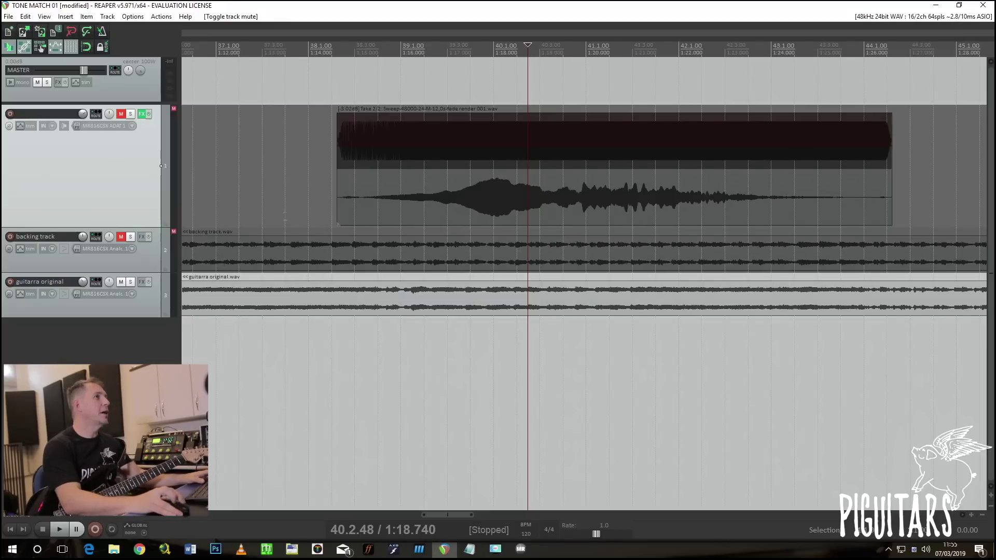
scroll(251, 256, down, 10)
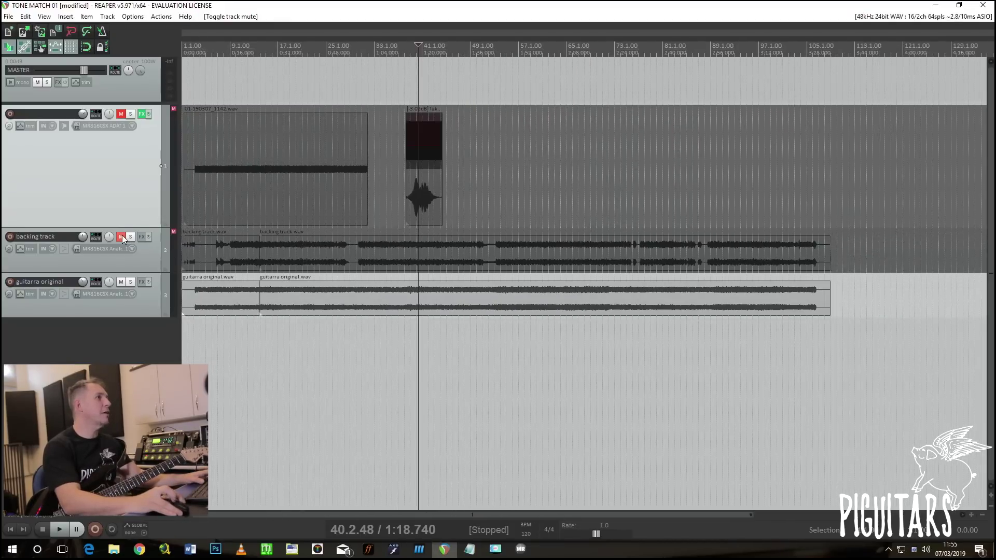
- Unmute the backing track and audition the soloed guitarra original track from the start of the guitar at about 0:04
click(121, 236)
click(194, 317)
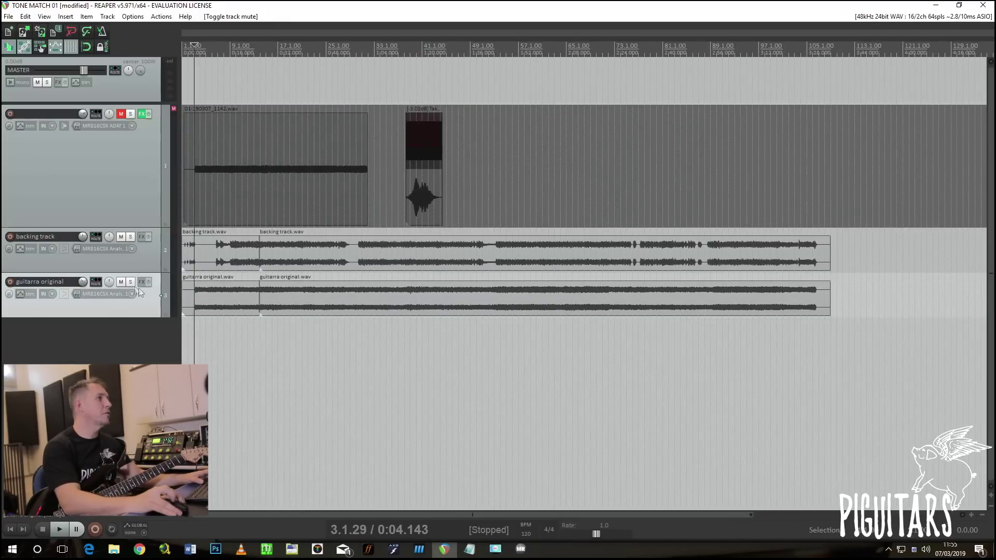
click(131, 282)
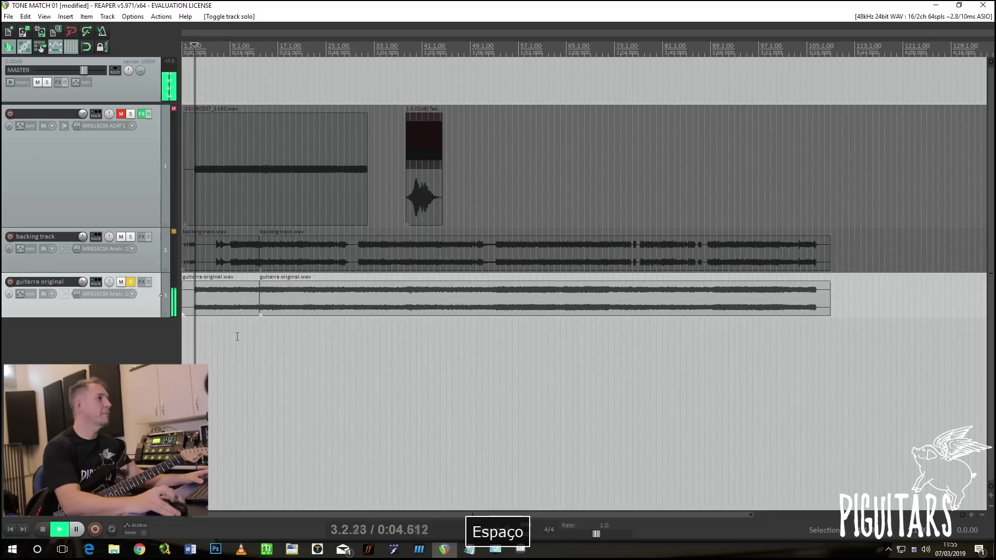
key(space)
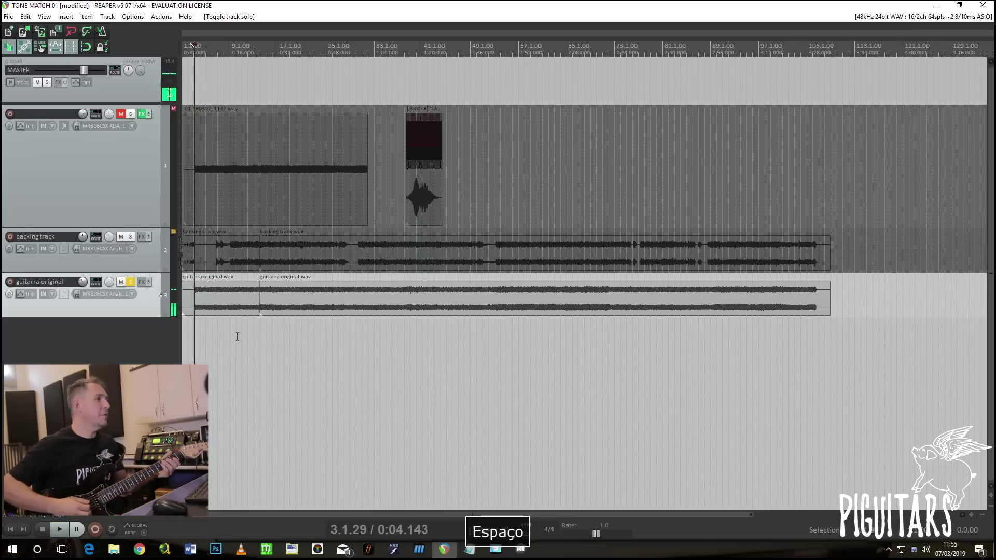
key(space)
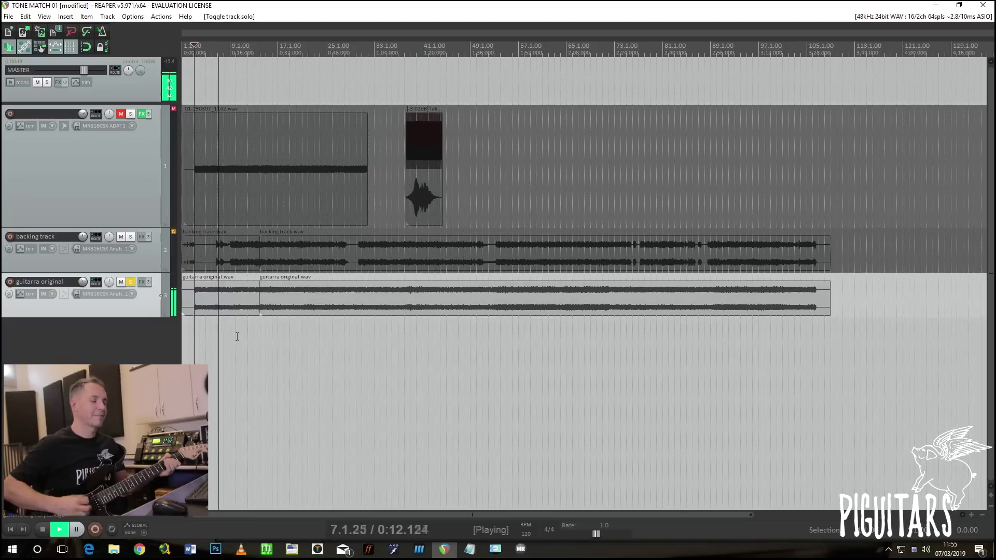
key(space)
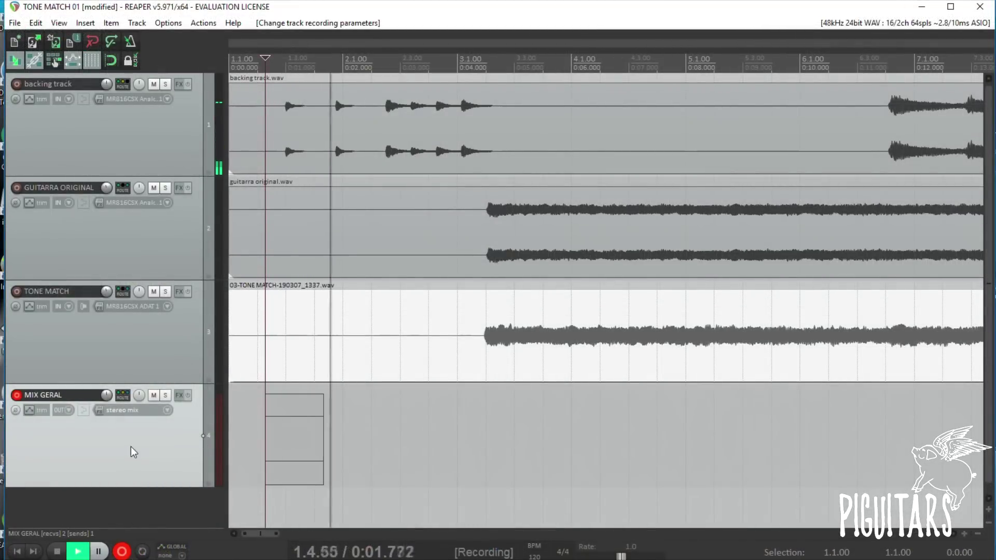
- While MIX GERAL records, mute GUITARRA ORIGINAL and TONE MATCH exclusively in alternation, every few seconds, to compare the two guitars over the backing track
click(153, 188)
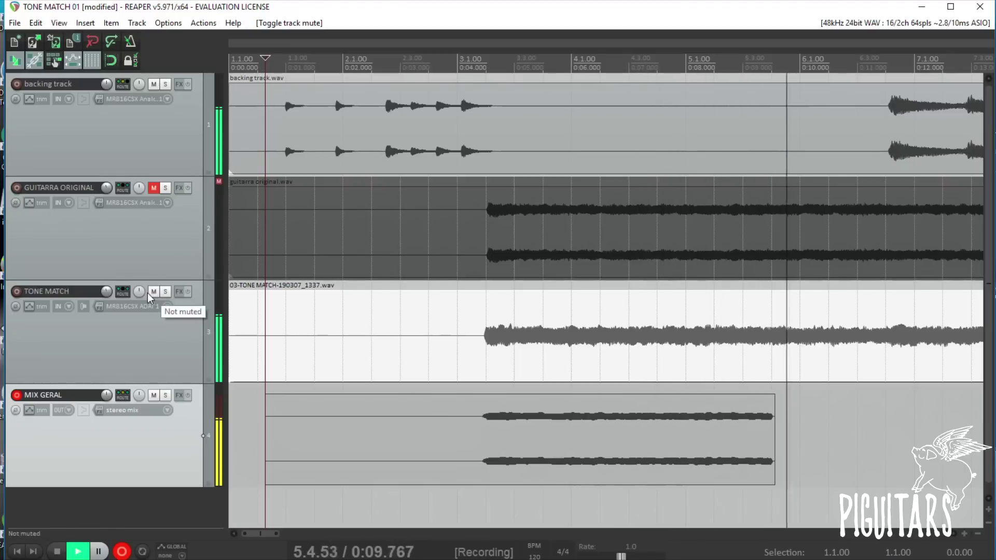
ctrl+alt+click(150, 292)
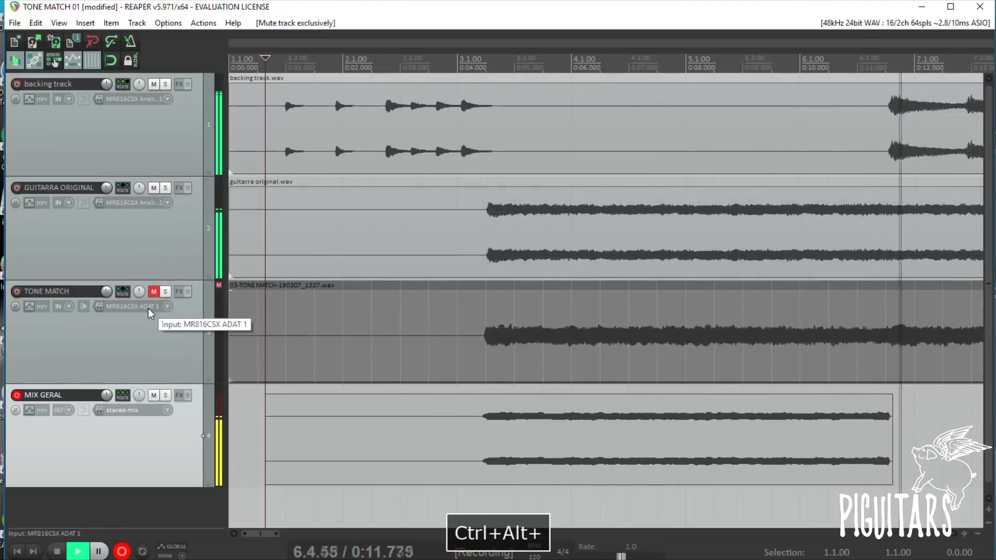
ctrl+alt+click(152, 189)
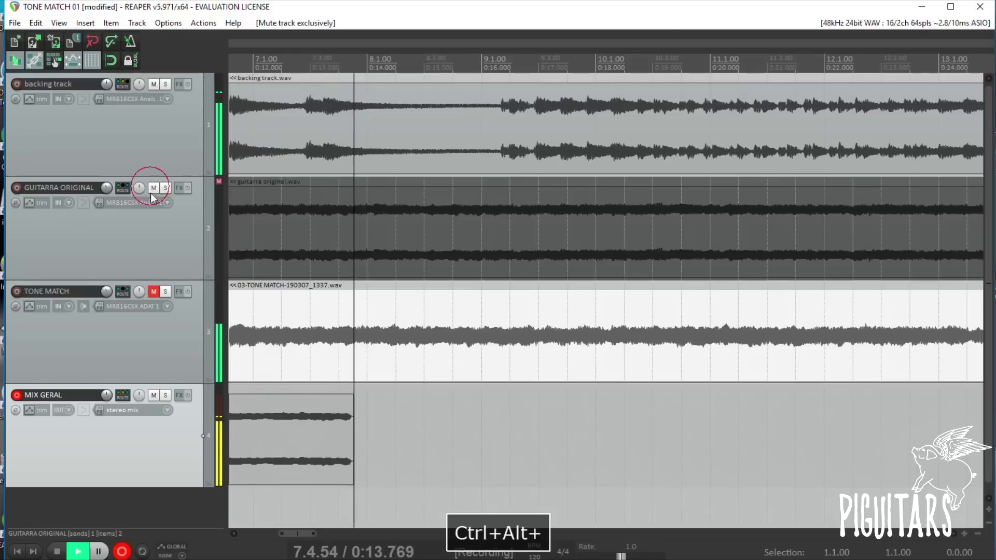
ctrl+alt+click(154, 189)
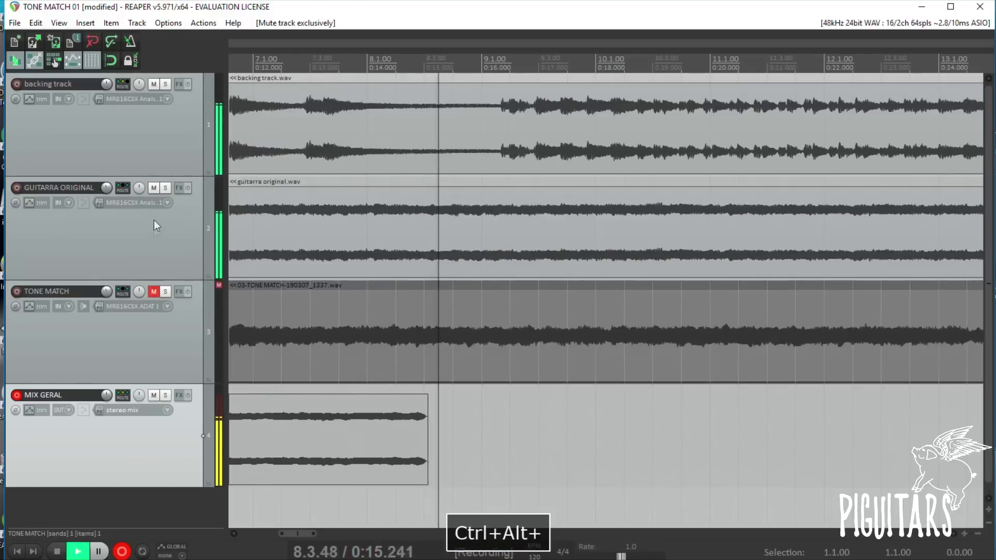
ctrl+alt+click(153, 189)
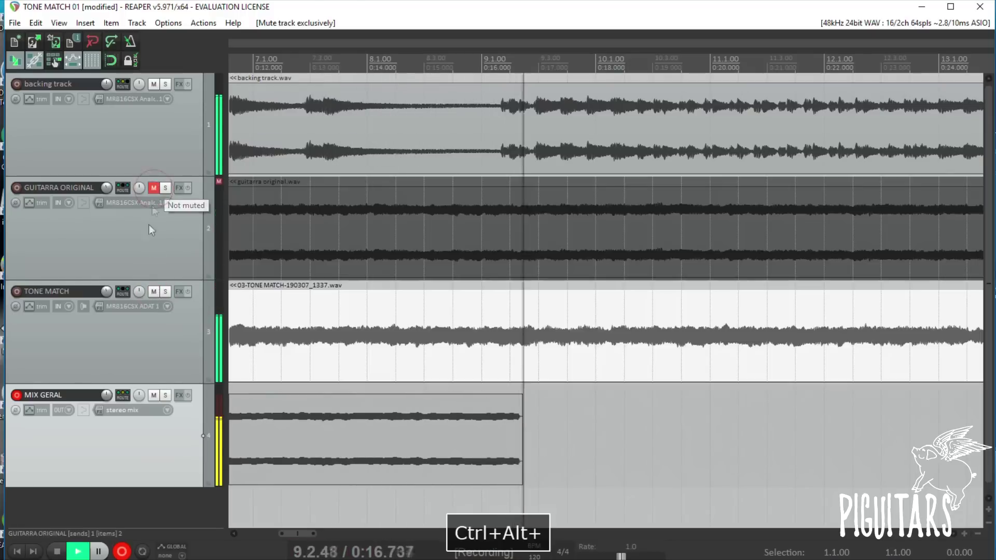
ctrl+alt+click(154, 292)
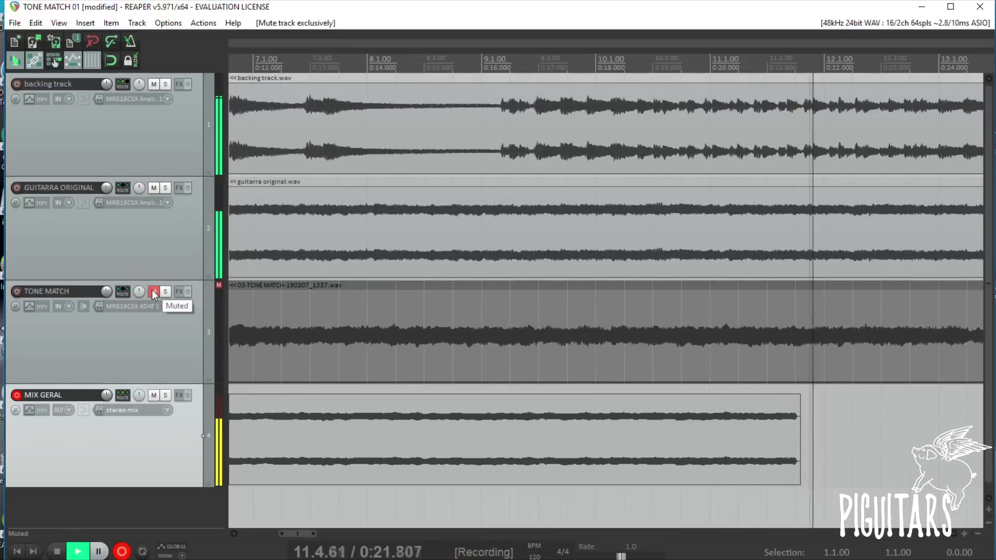
ctrl+alt+click(153, 188)
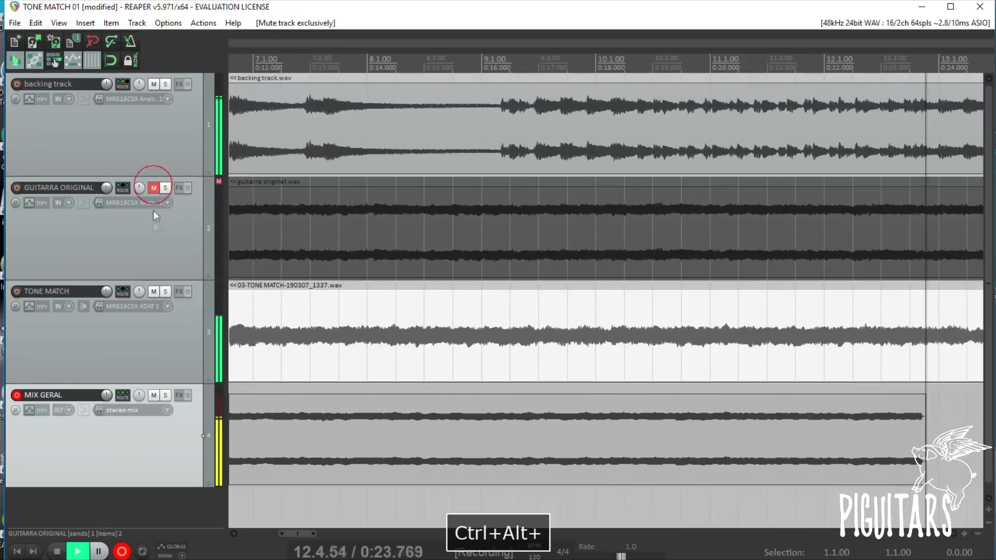
ctrl+alt+click(153, 293)
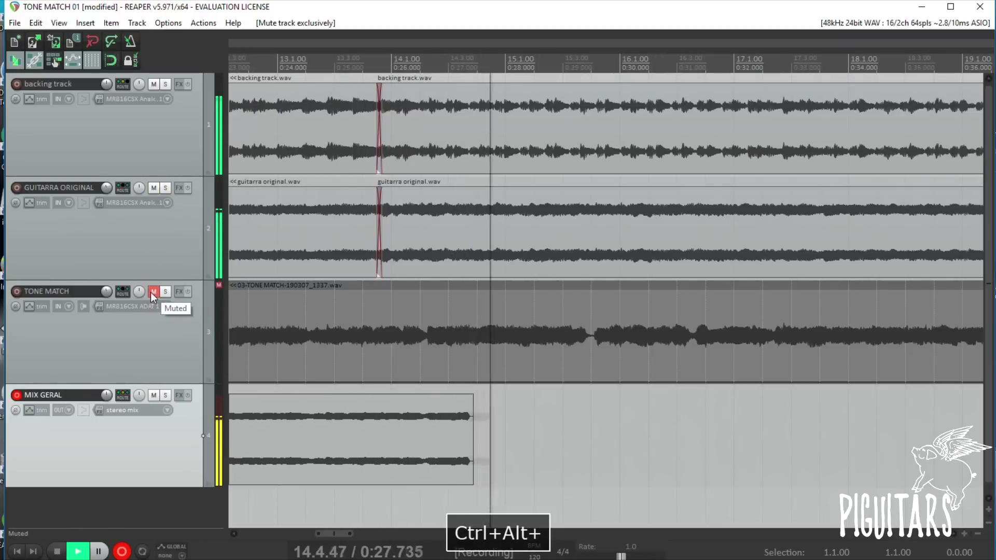
ctrl+alt+click(153, 190)
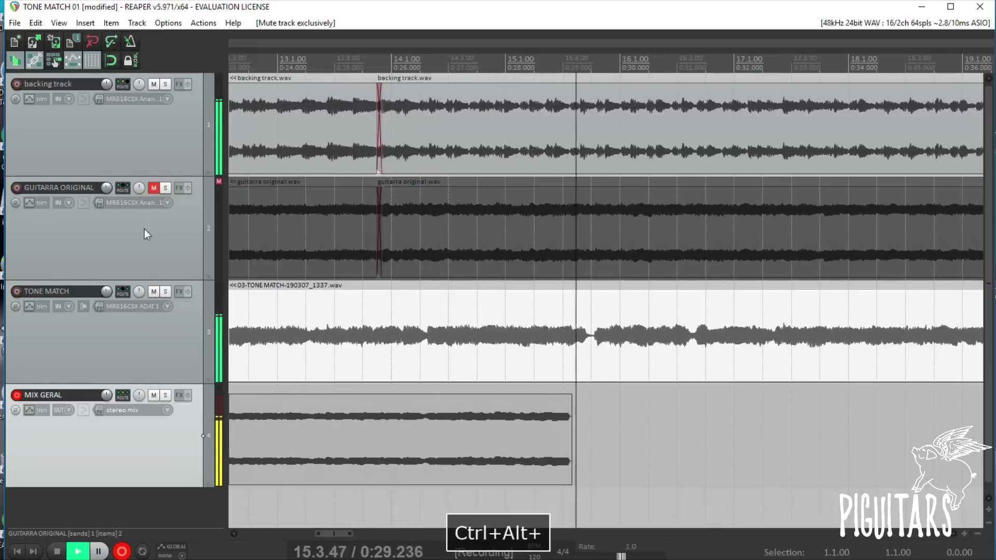
ctrl+alt+click(154, 292)
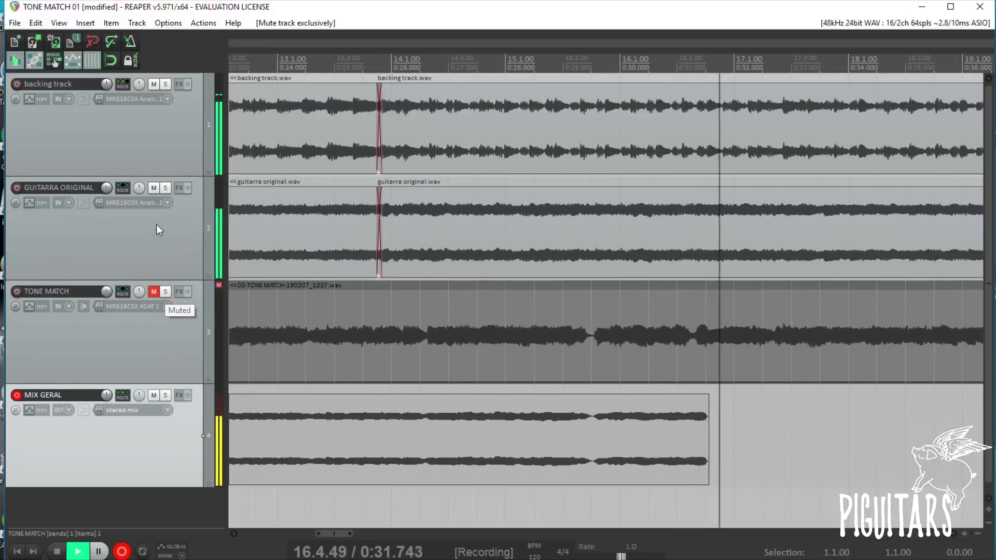
ctrl+alt+click(155, 187)
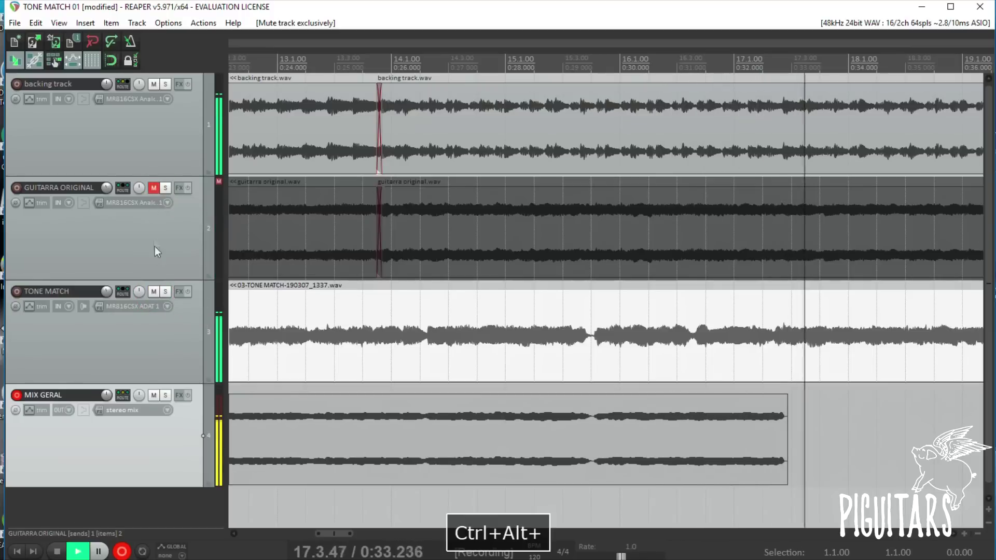
ctrl+alt+click(154, 292)
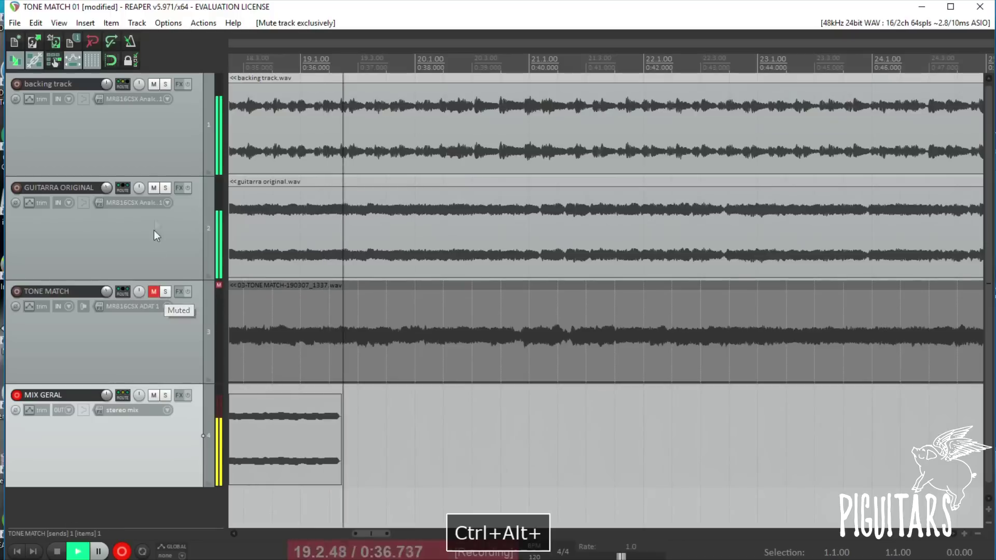
ctrl+alt+click(153, 187)
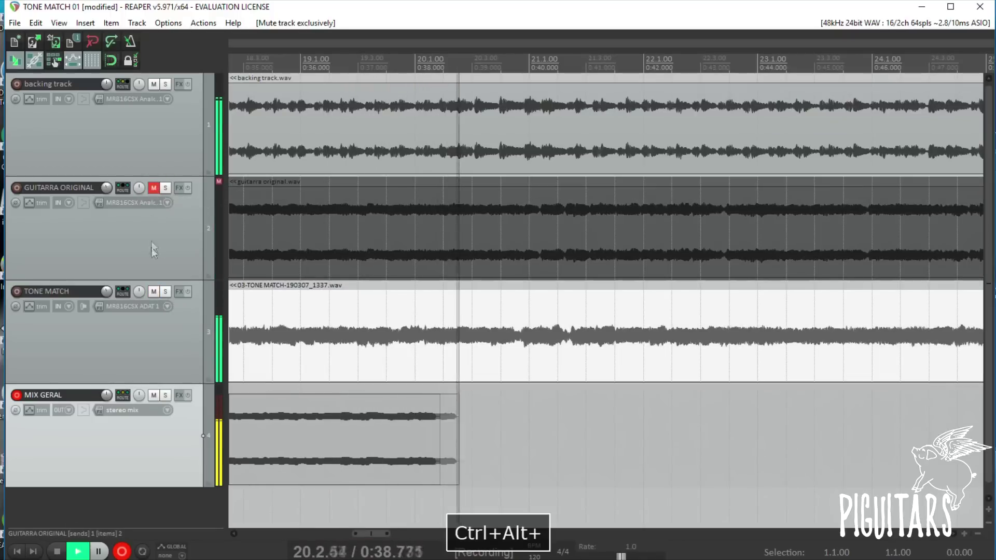
ctrl+alt+click(154, 294)
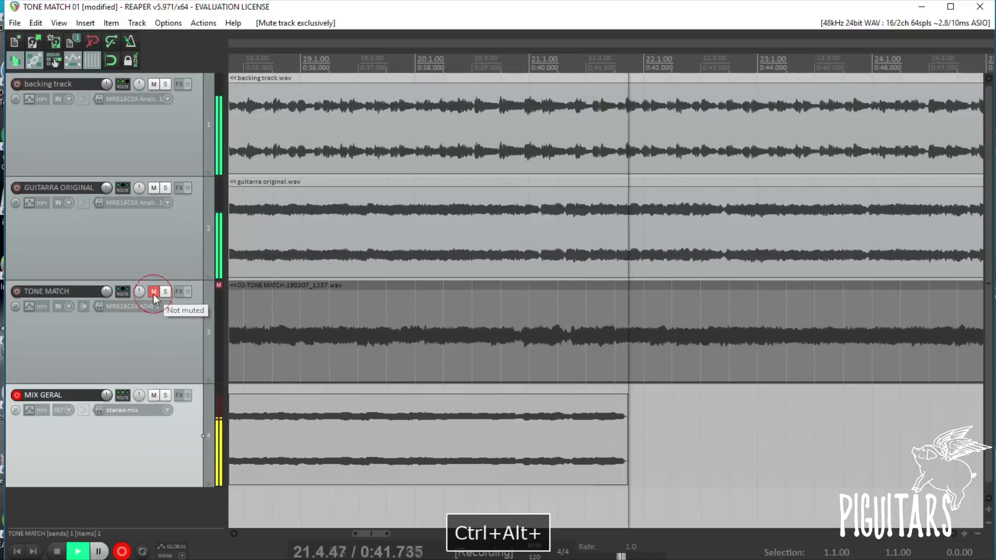
ctrl+alt+click(153, 188)
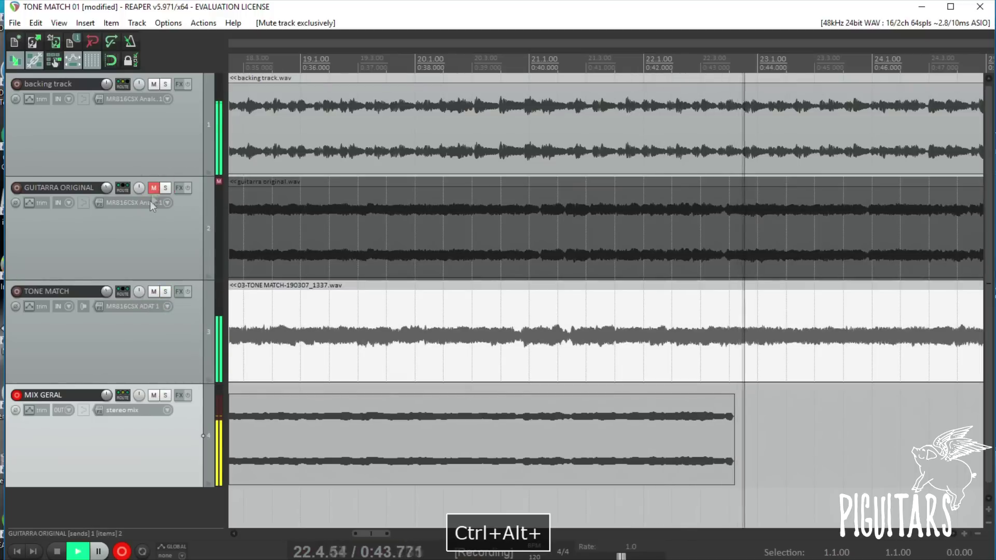
ctrl+alt+click(154, 292)
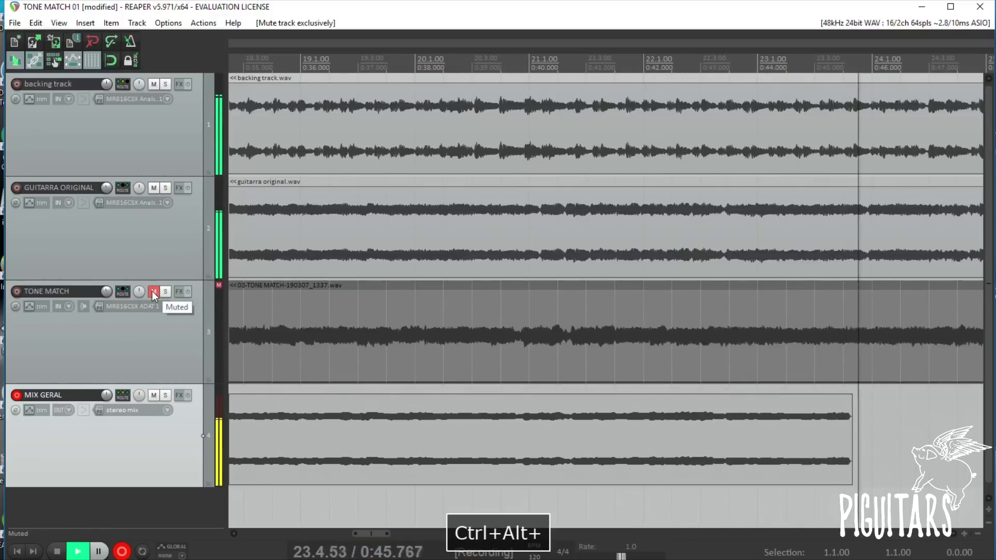
ctrl+alt+click(153, 187)
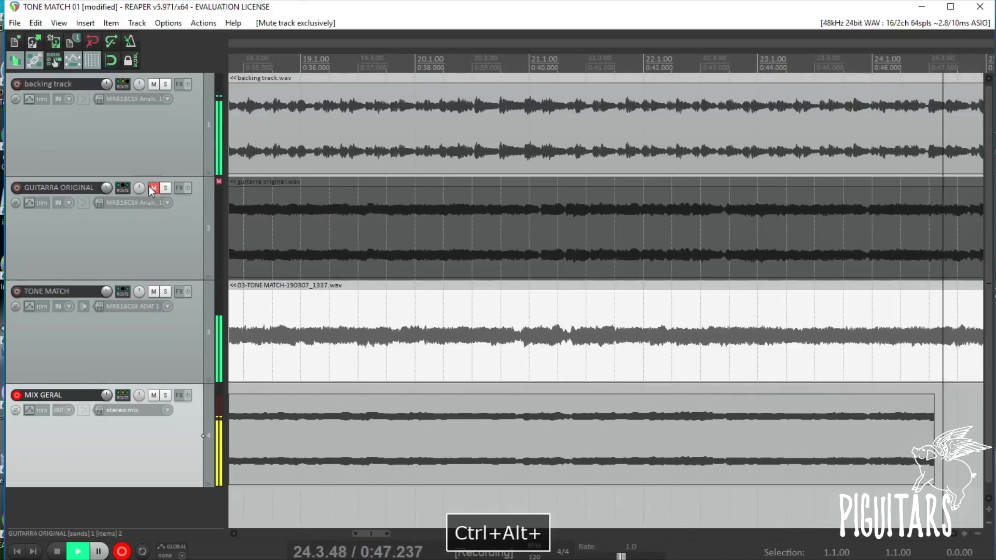
ctrl+alt+click(153, 292)
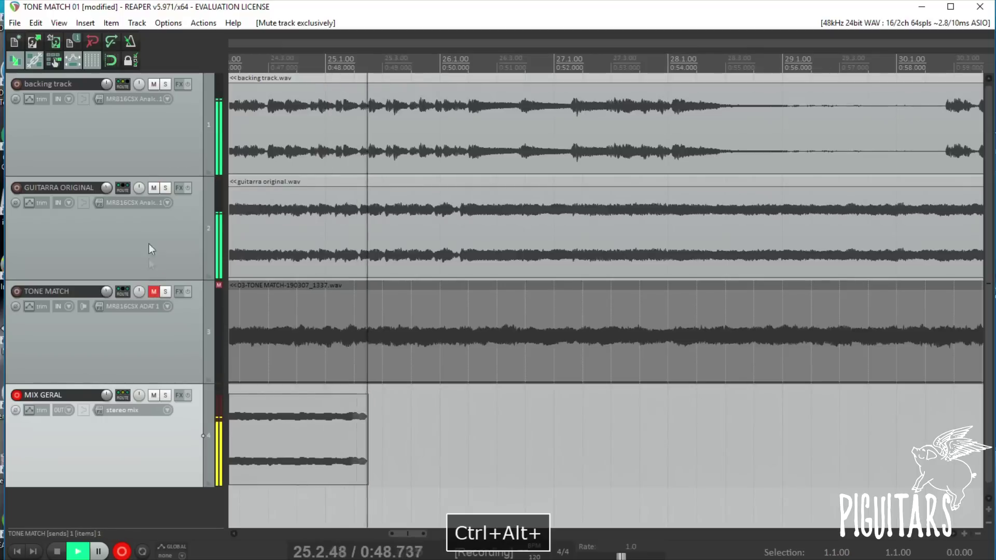
ctrl+alt+click(154, 188)
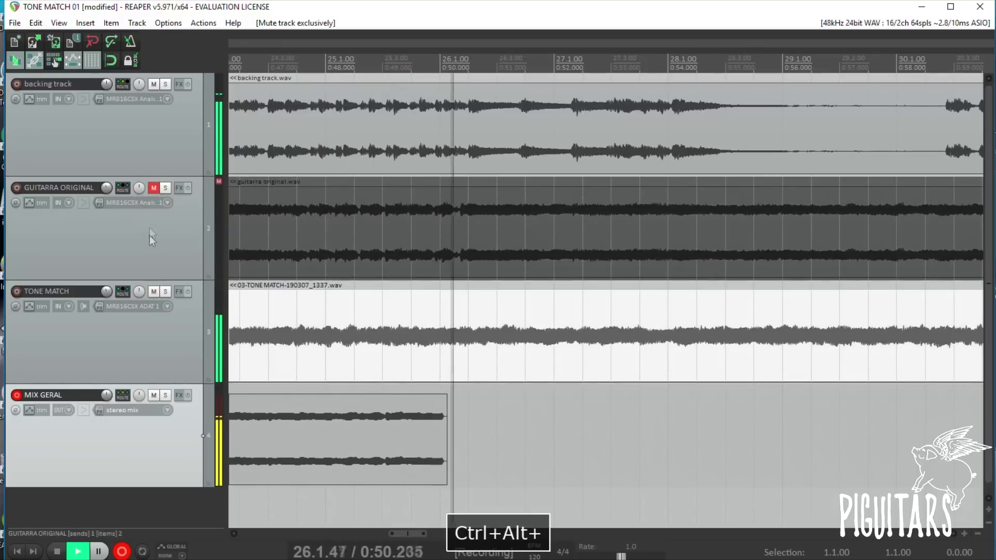
ctrl+alt+click(154, 293)
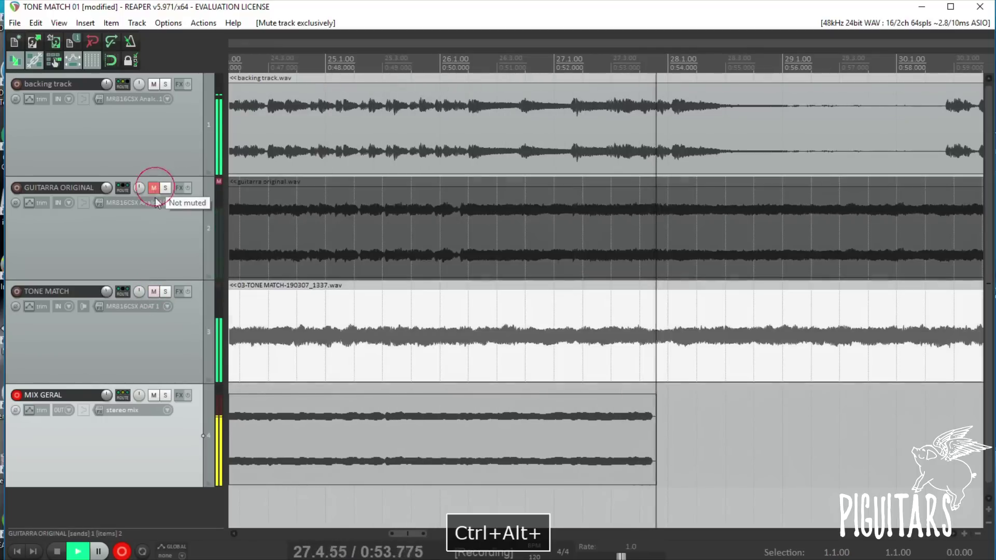
ctrl+alt+click(155, 292)
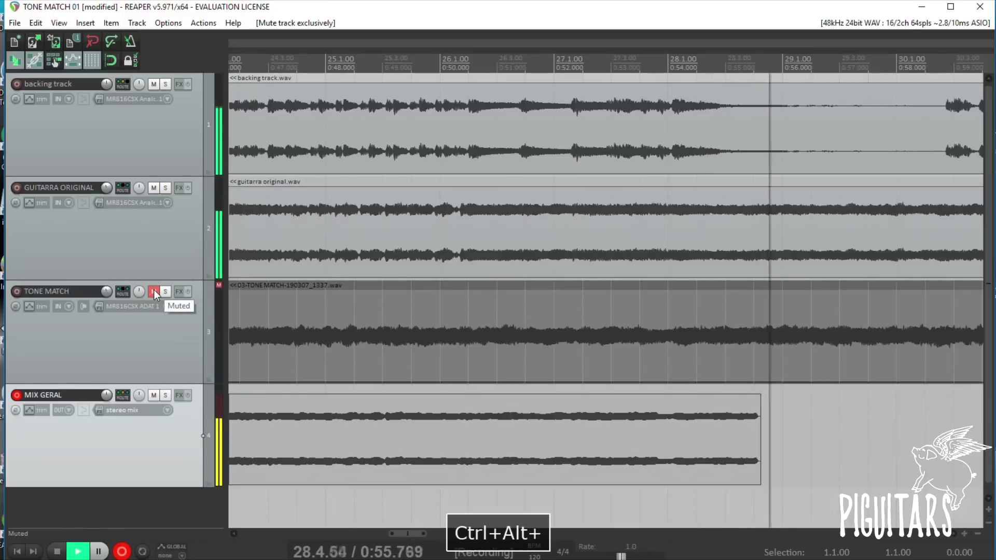
ctrl+alt+click(153, 188)
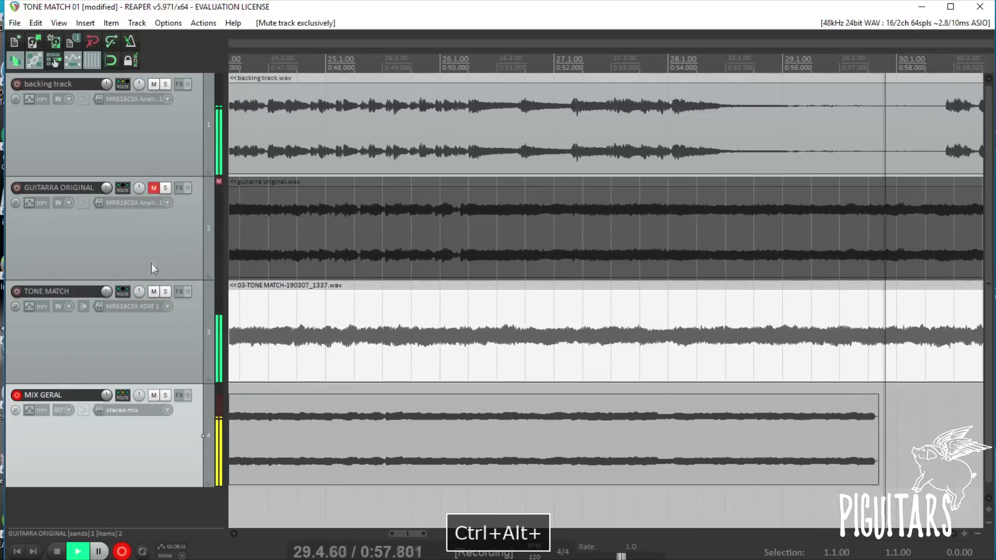
ctrl+alt+click(154, 292)
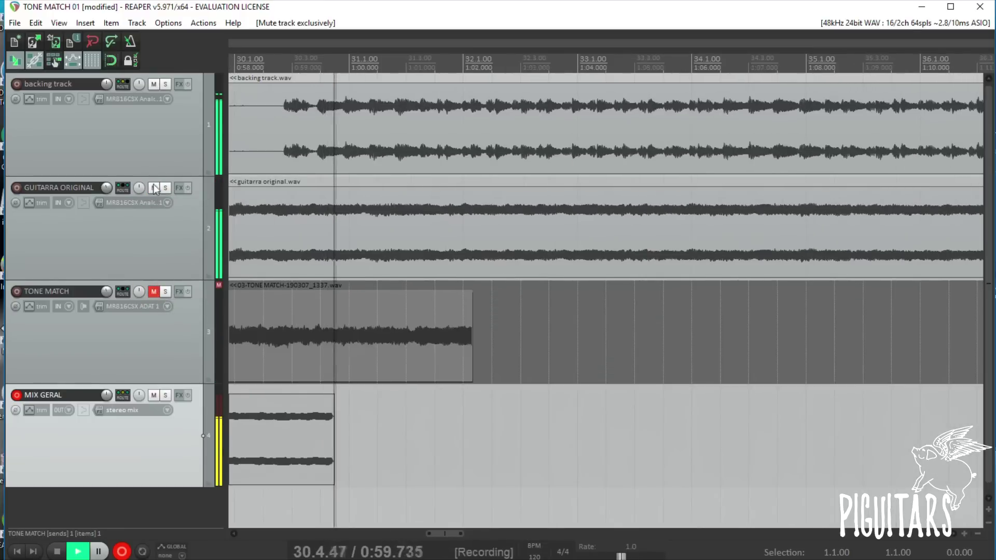
ctrl+alt+click(153, 187)
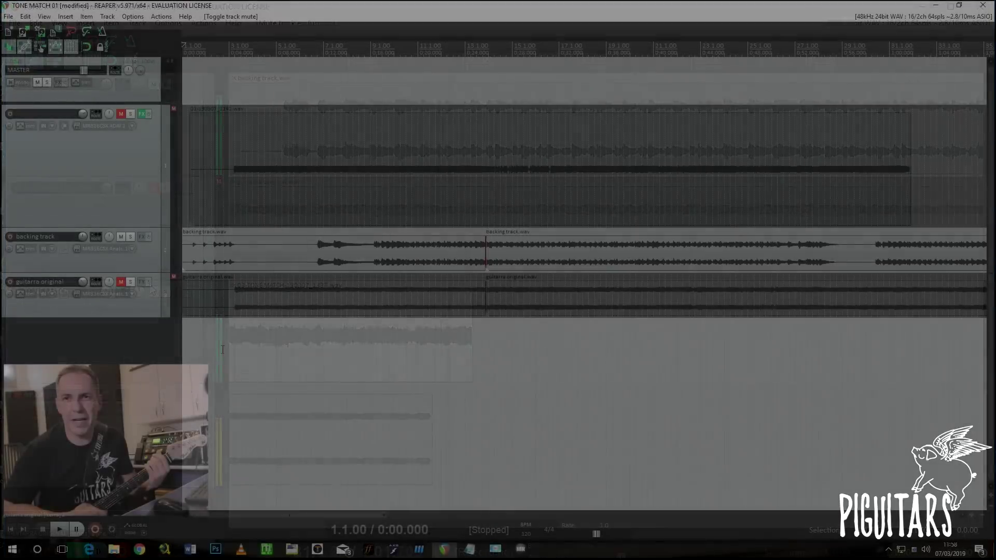